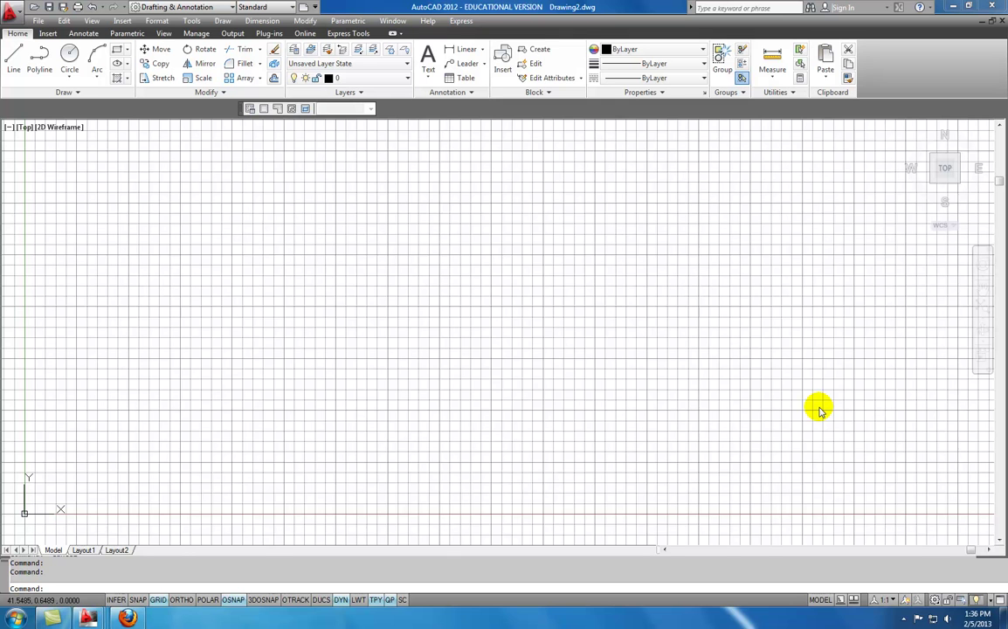
# Step: Switch to Firefox to view the CAD-116 course page and return to Drawing2.dwg in AutoCAD
pyautogui.click(128, 618)
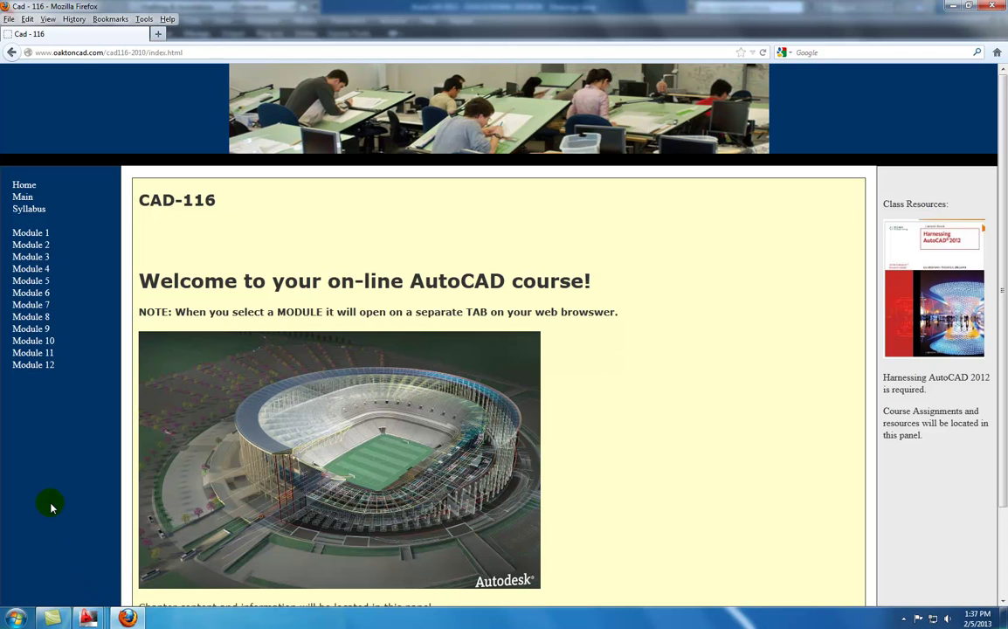
pyautogui.moveTo(94, 619)
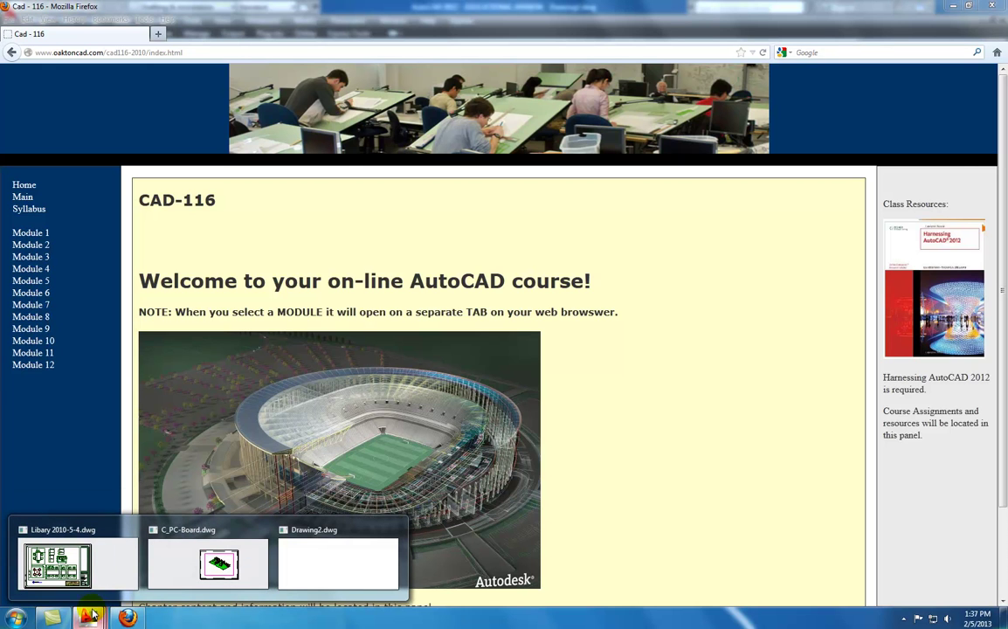
pyautogui.click(309, 568)
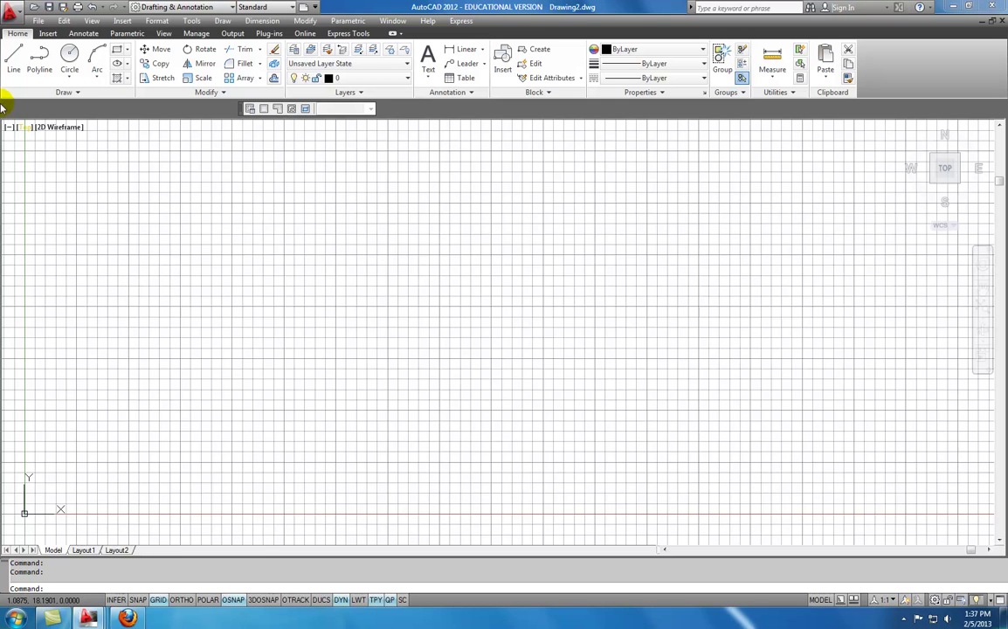
# Step: Examine the application's file commands, including New, Open, Save, Save As, Export, Publish and Print
pyautogui.click(12, 16)
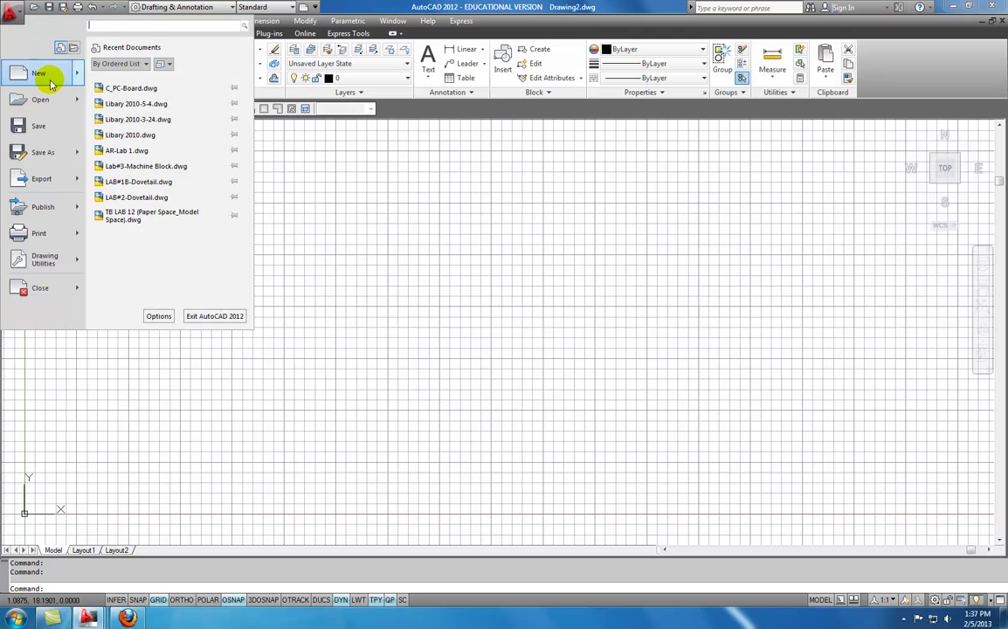
pyautogui.moveTo(50, 83)
pyautogui.moveTo(41, 109)
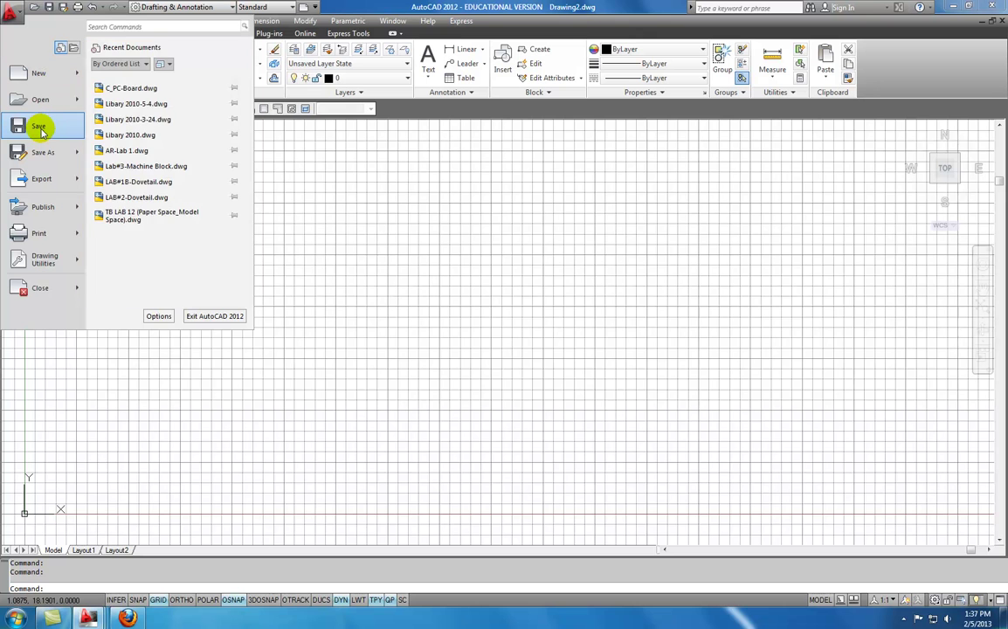
pyautogui.moveTo(43, 160)
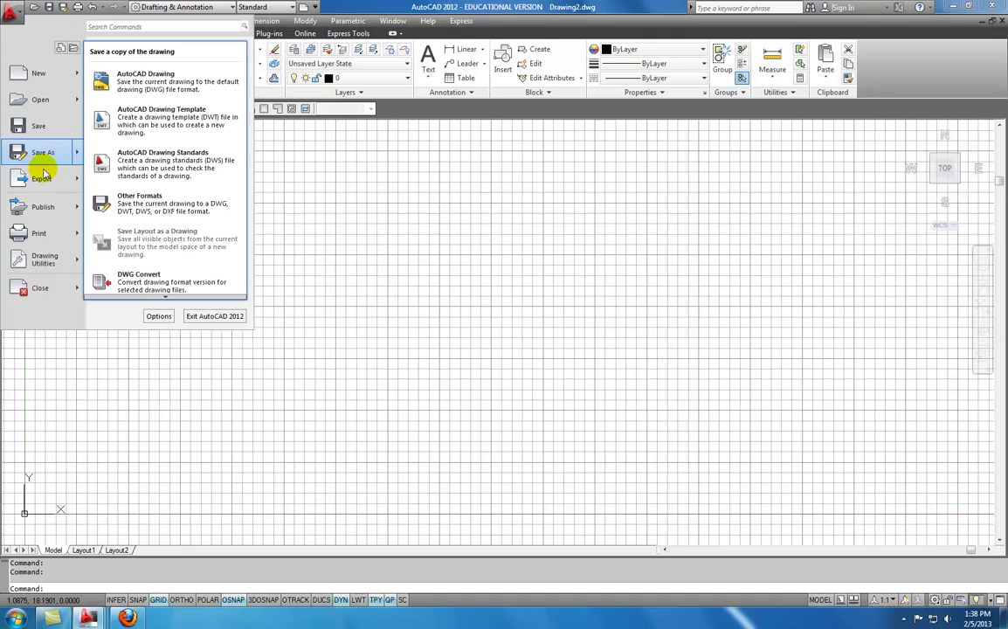
pyautogui.moveTo(41, 185)
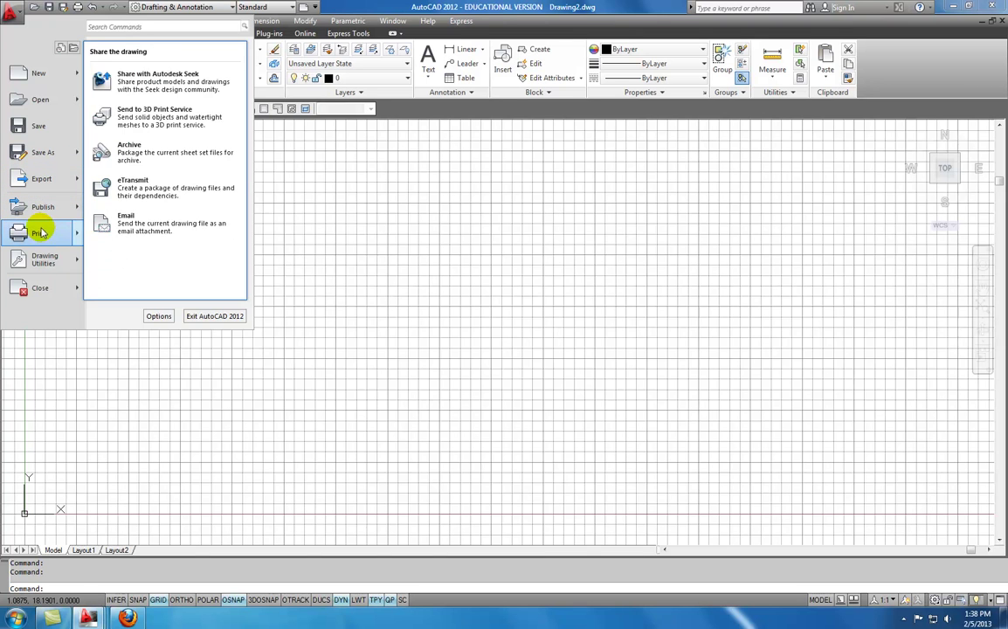
pyautogui.moveTo(40, 232)
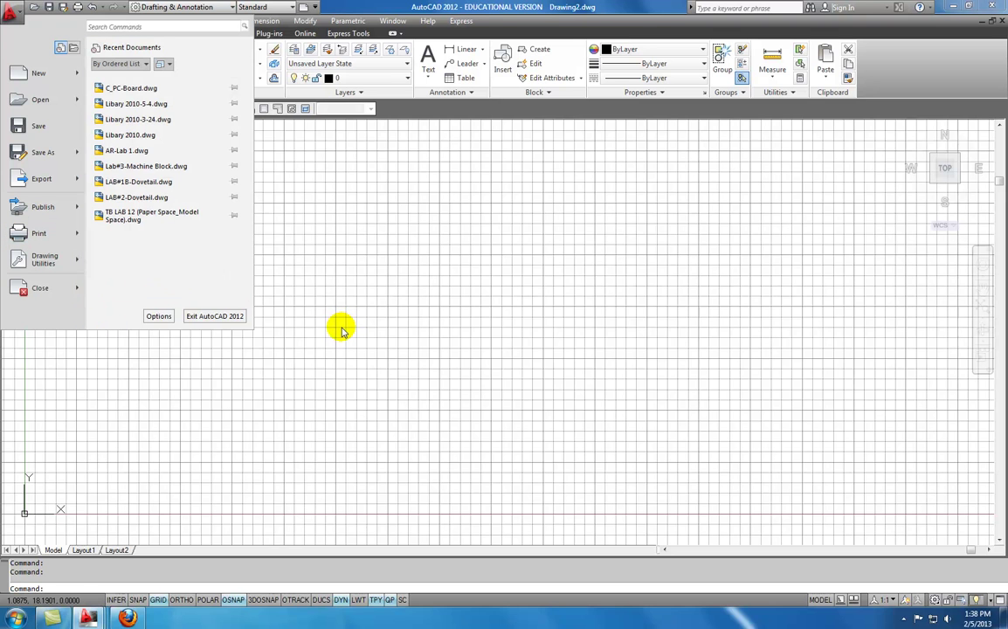
# Step: Search the application's commands for "line" and return to the drawing area without starting one
pyautogui.click(152, 25)
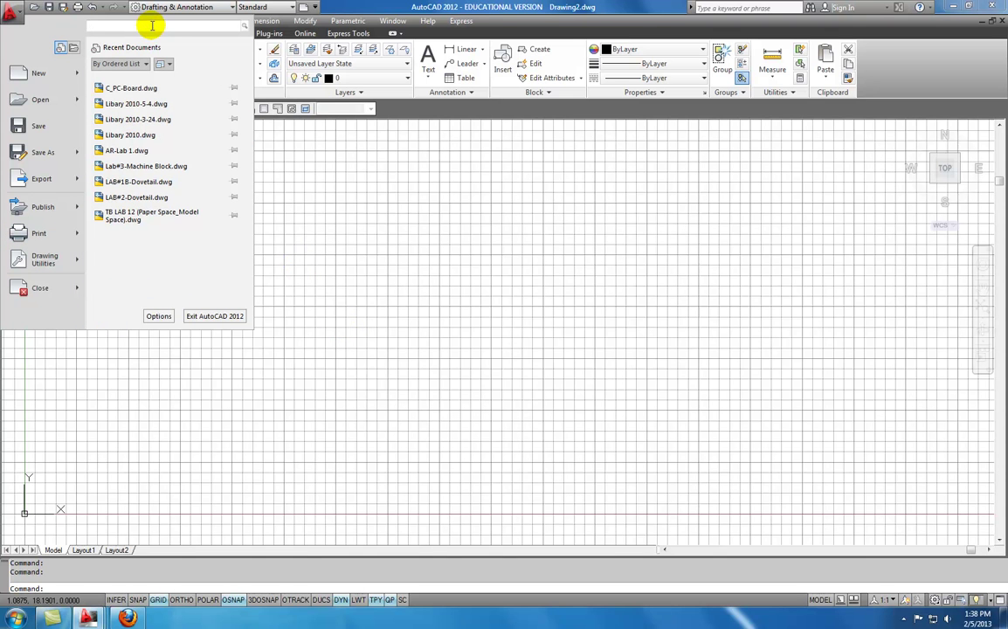
pyautogui.write('line')
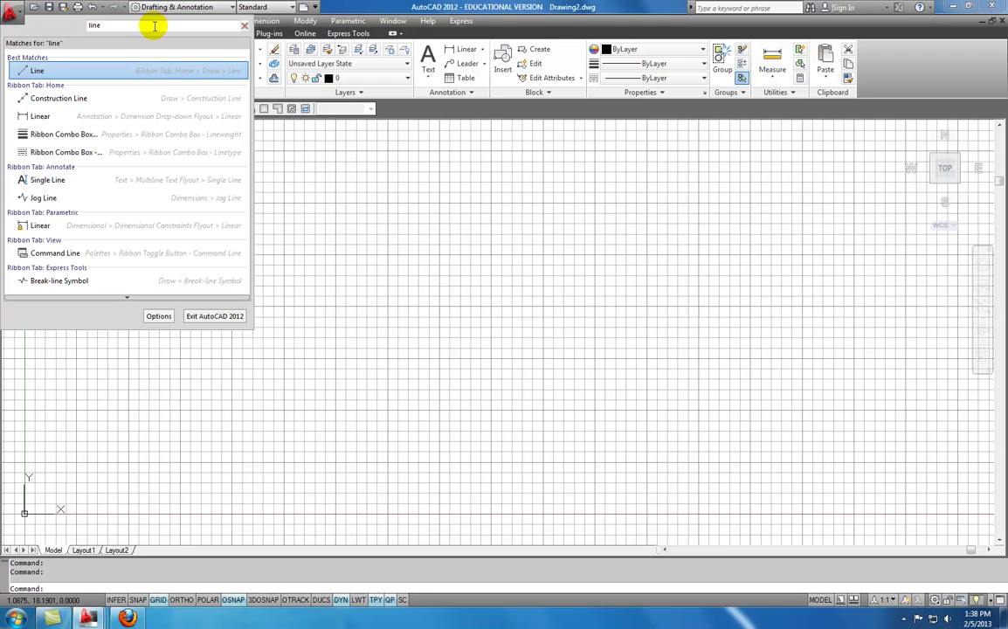
pyautogui.click(332, 318)
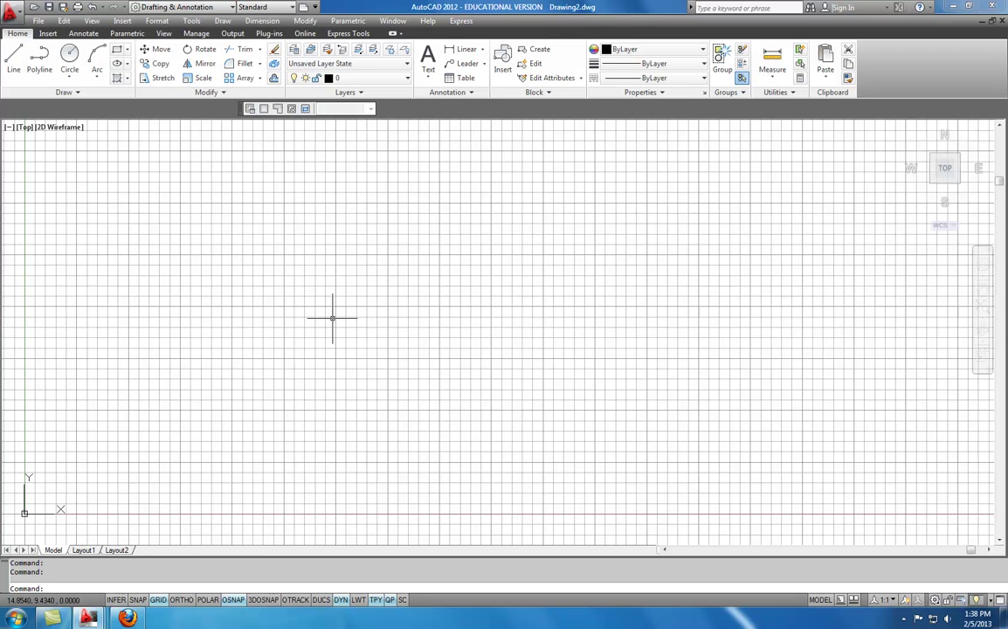
pyautogui.click(10, 15)
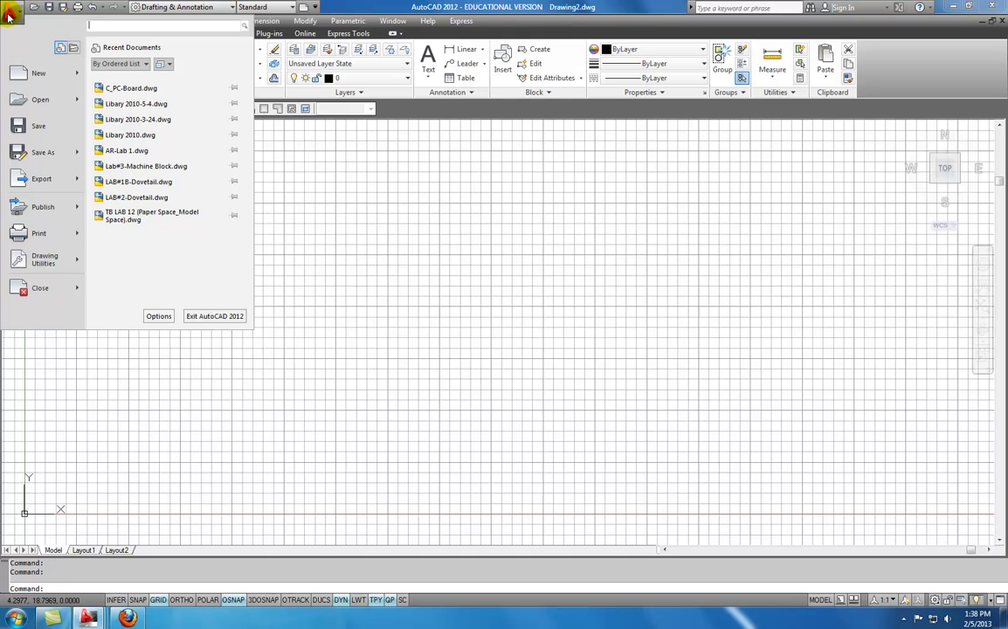
pyautogui.click(408, 157)
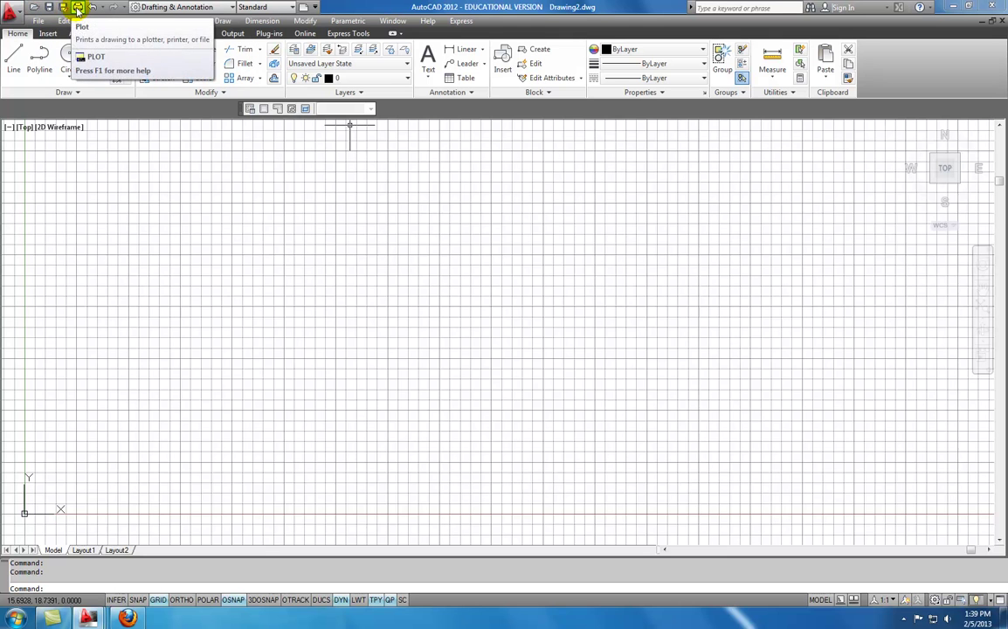
# Step: Switch the workspace to 3D Modeling
pyautogui.click(232, 9)
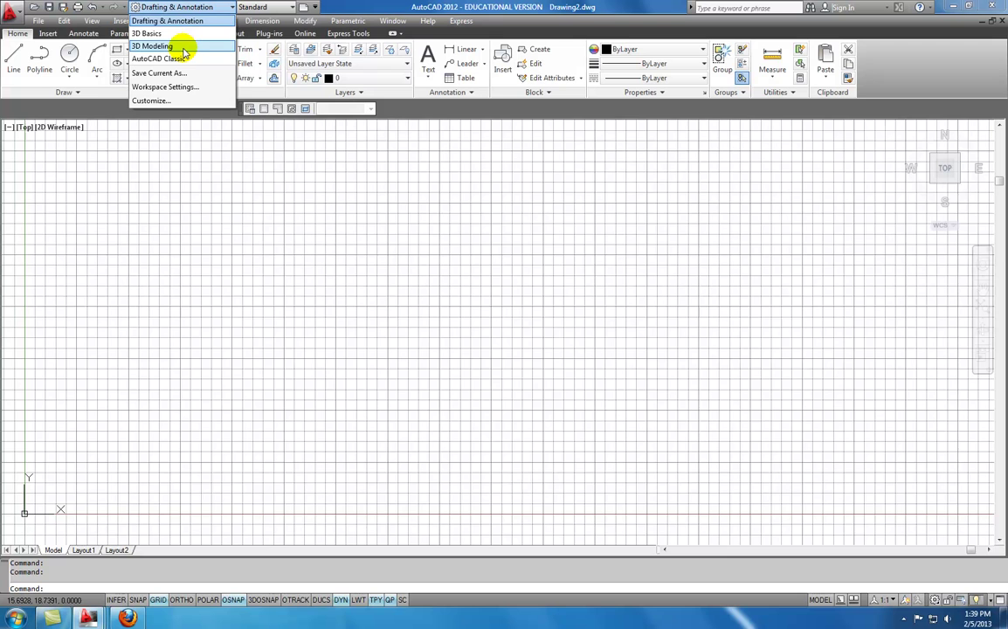
pyautogui.click(162, 46)
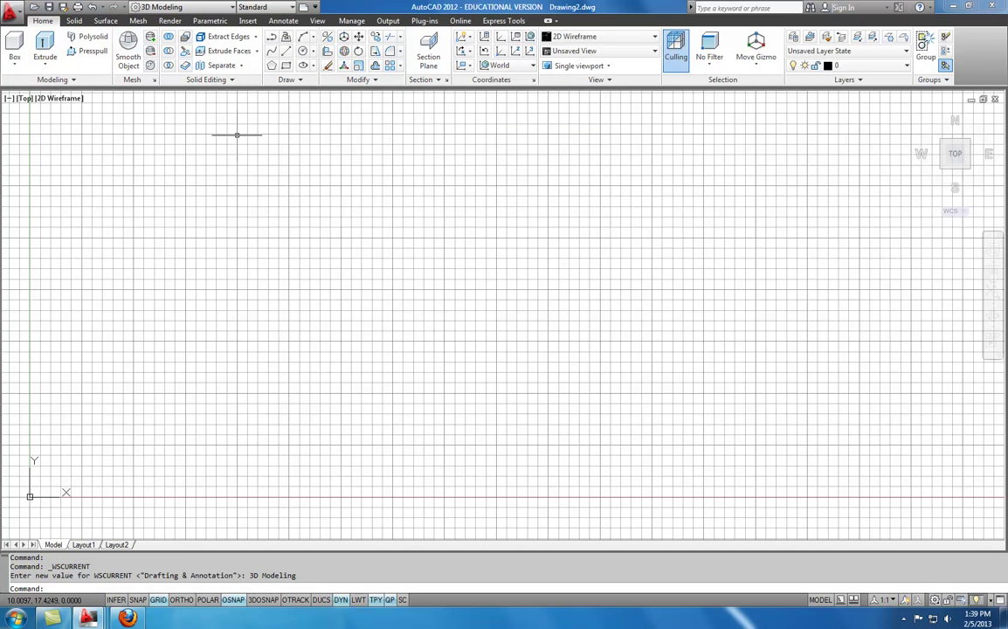
# Step: Switch the workspace to AutoCAD Classic and close the floating Tool Palettes window
pyautogui.click(229, 7)
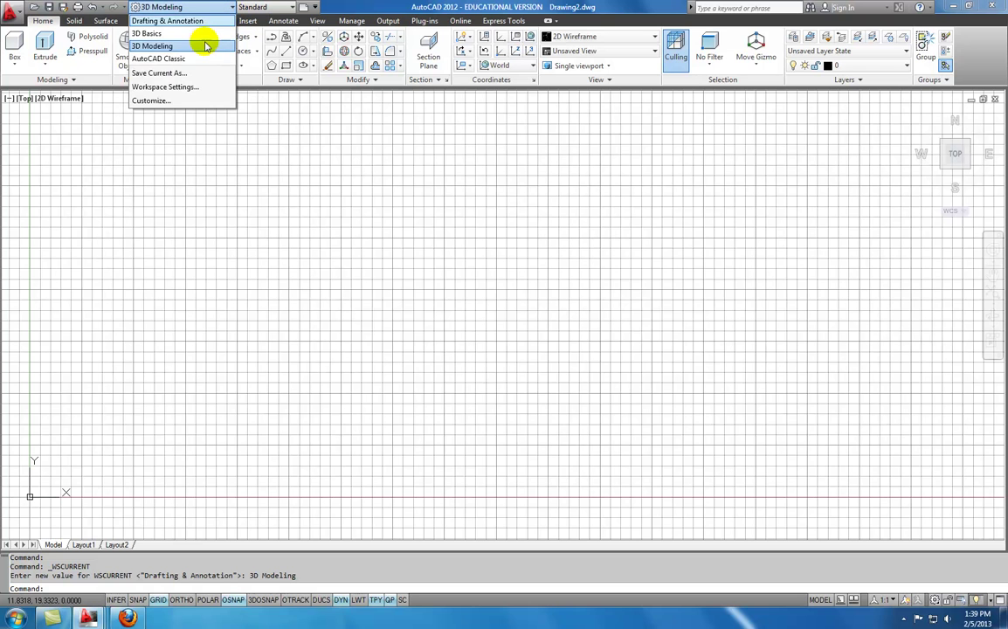
pyautogui.click(199, 60)
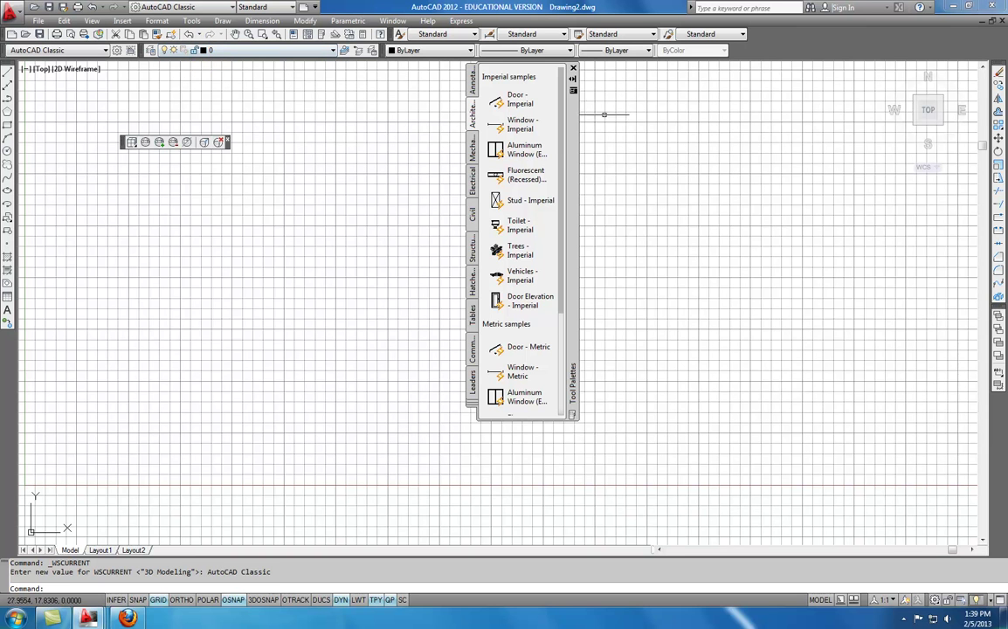
pyautogui.moveTo(580, 142); pyautogui.dragTo(651, 186)
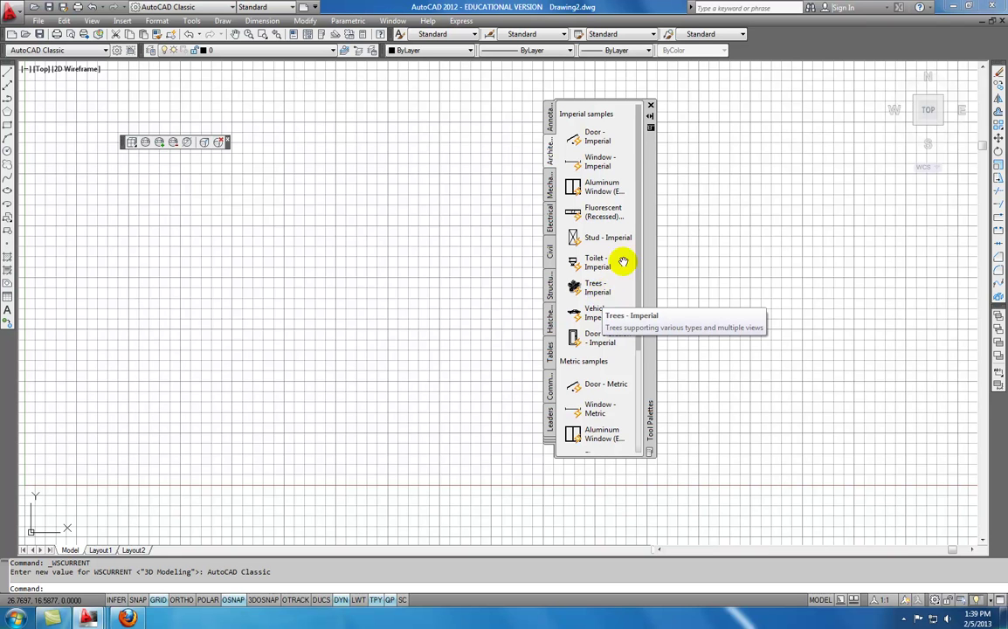
pyautogui.click(650, 107)
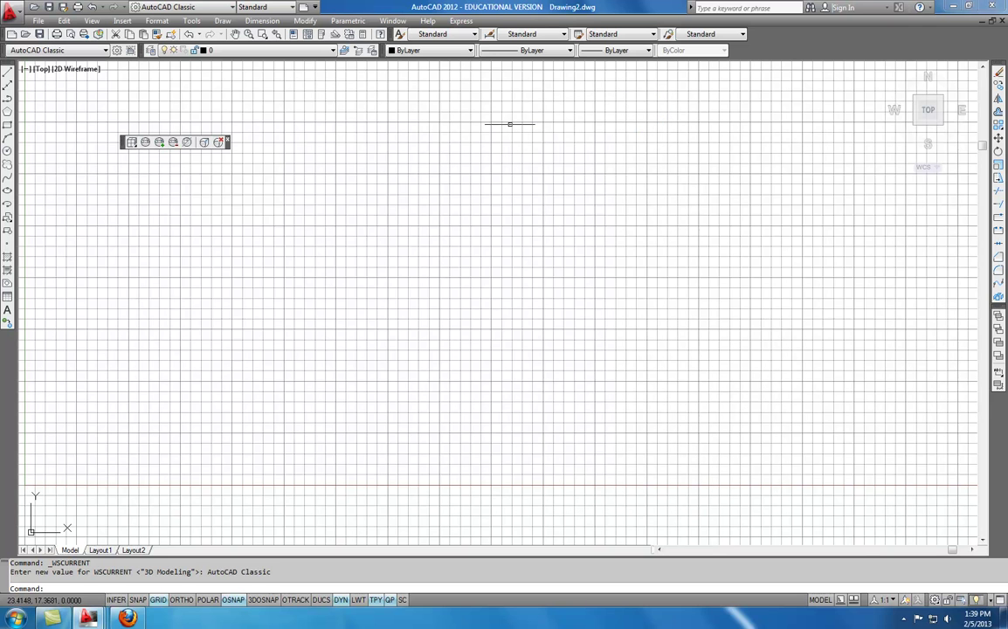
# Step: Return to the Drafting & Annotation workspace and show the menu bar
pyautogui.click(232, 7)
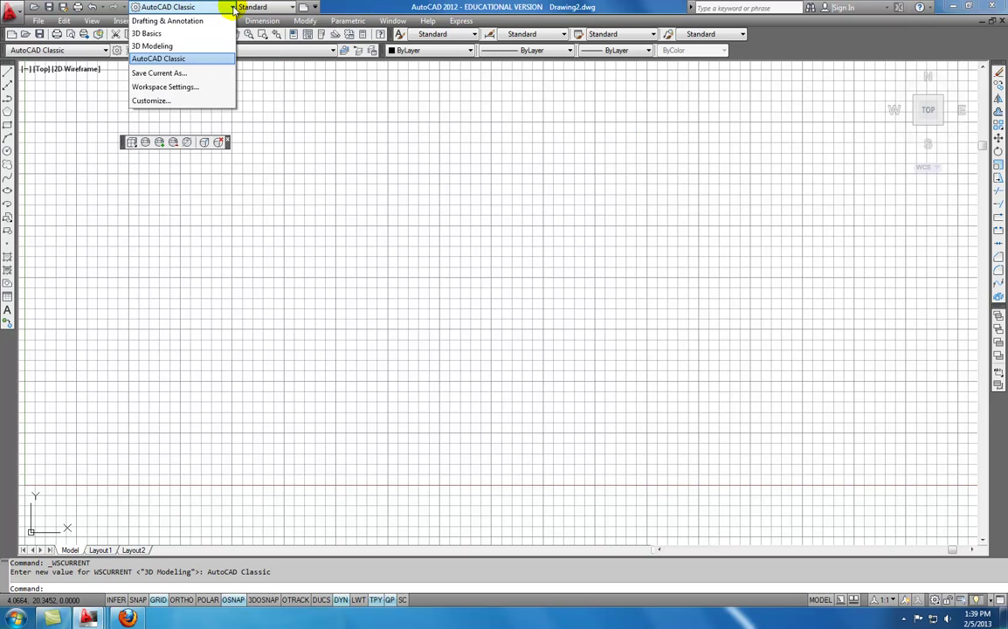
pyautogui.click(192, 23)
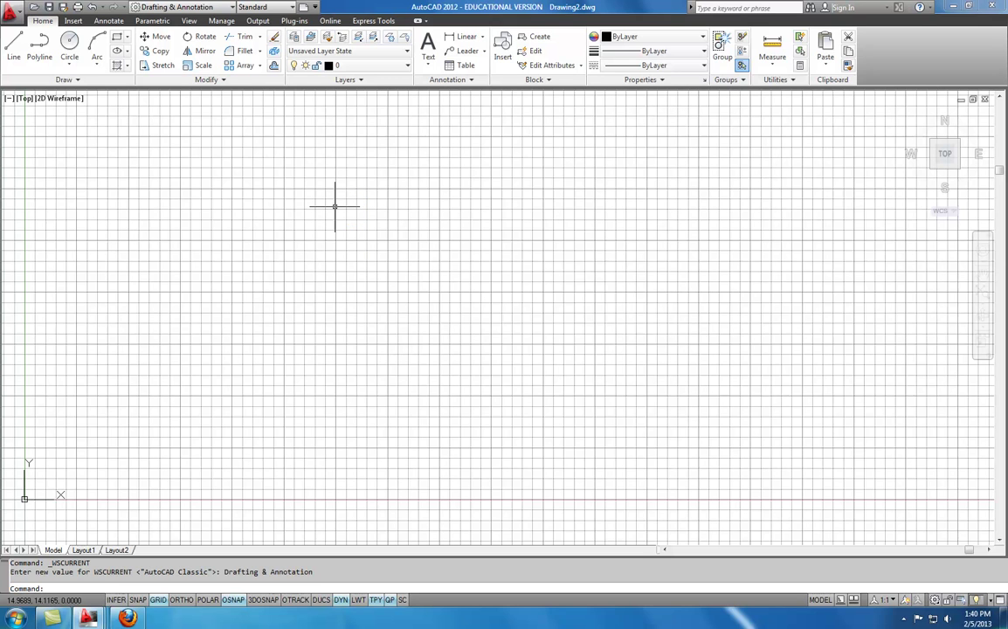
pyautogui.click(315, 8)
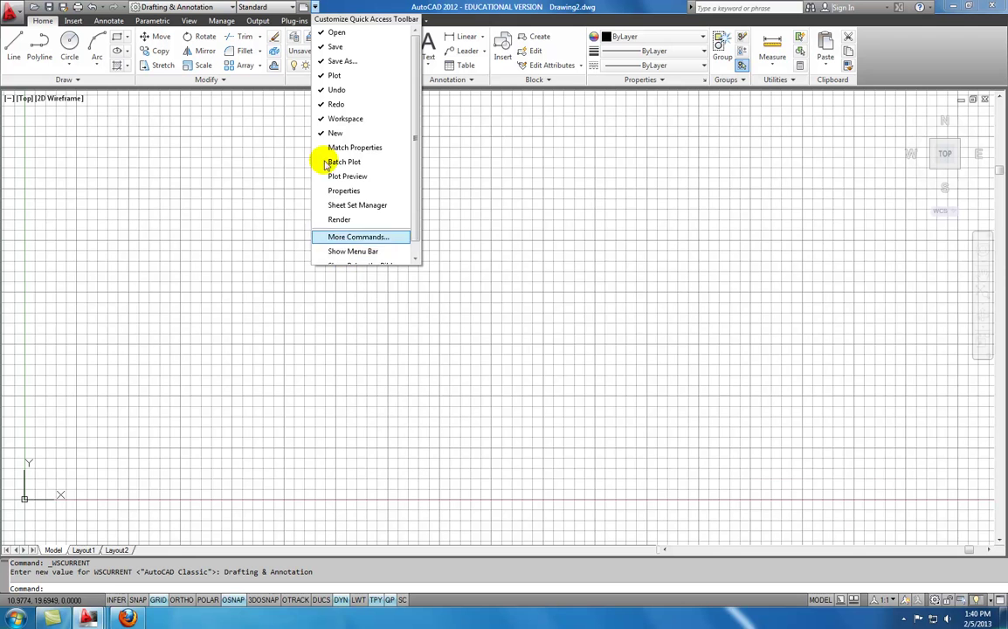
pyautogui.click(350, 252)
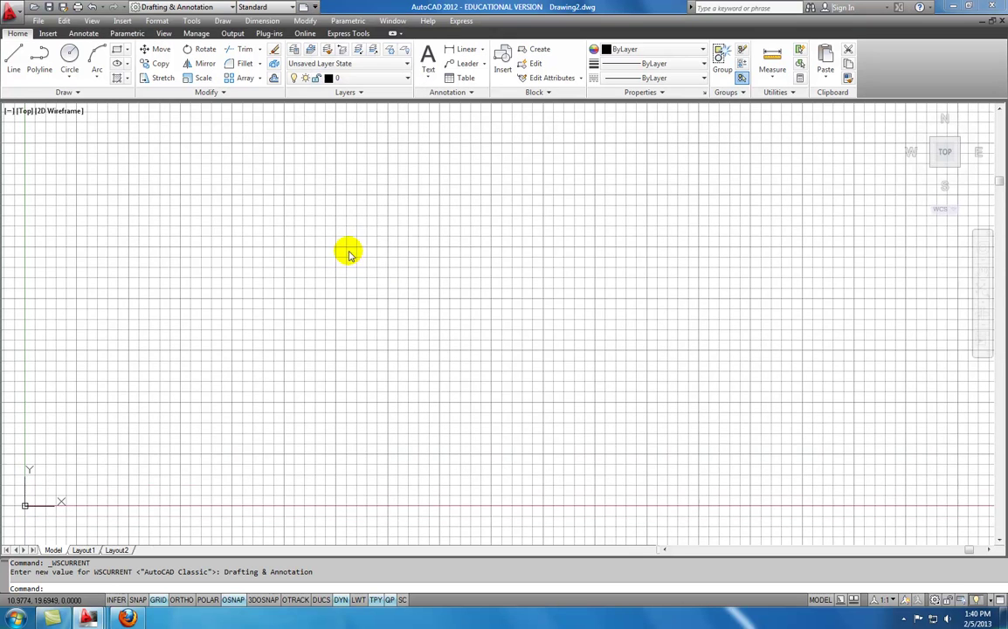
# Step: Look through the pull-down commands on the menu bar, including File, View and Tools
pyautogui.click(37, 21)
pyautogui.moveTo(94, 21)
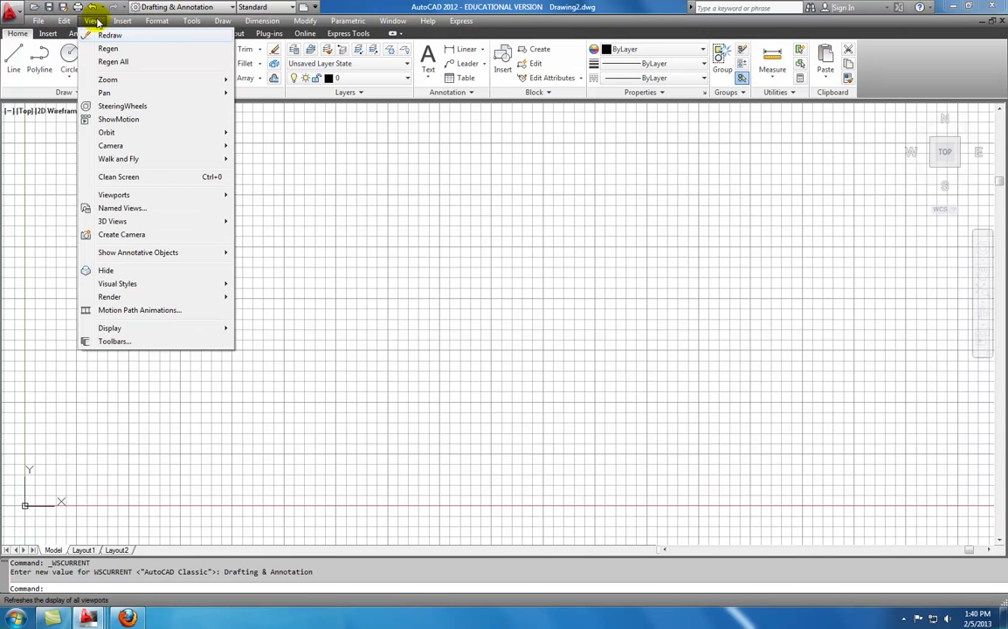
pyautogui.moveTo(182, 23)
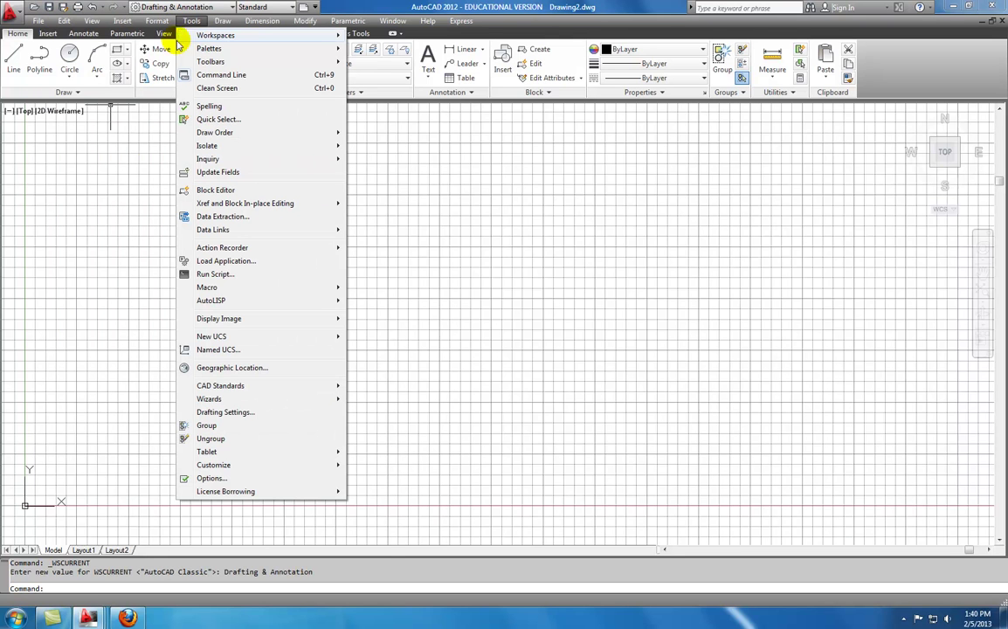
pyautogui.click(112, 262)
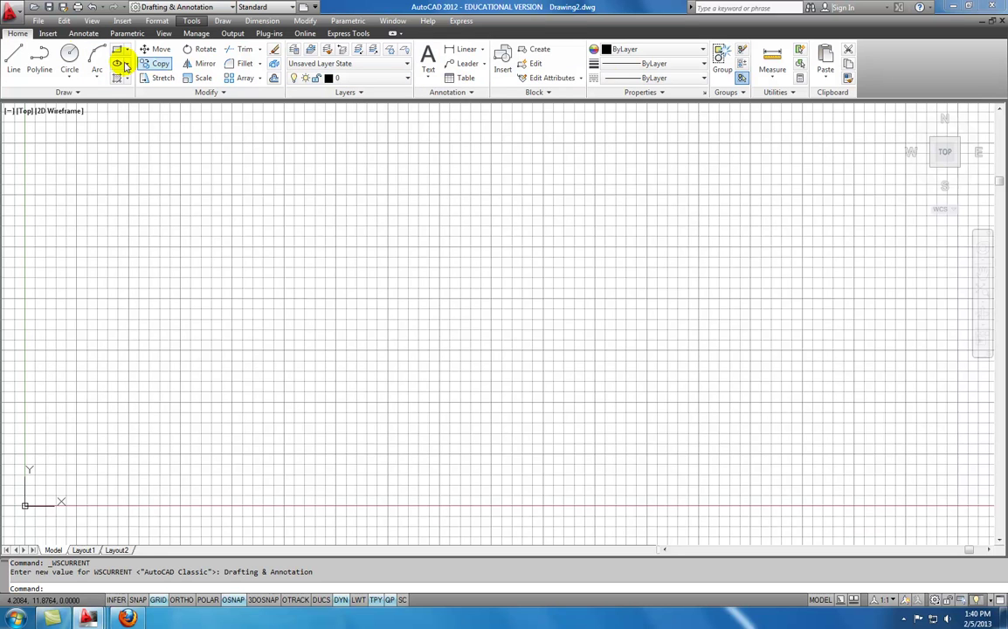
# Step: Examine each ribbon tool set from Insert and Annotate through Output, Online and Express Tools, ending back at Home
pyautogui.click(47, 34)
pyautogui.click(71, 33)
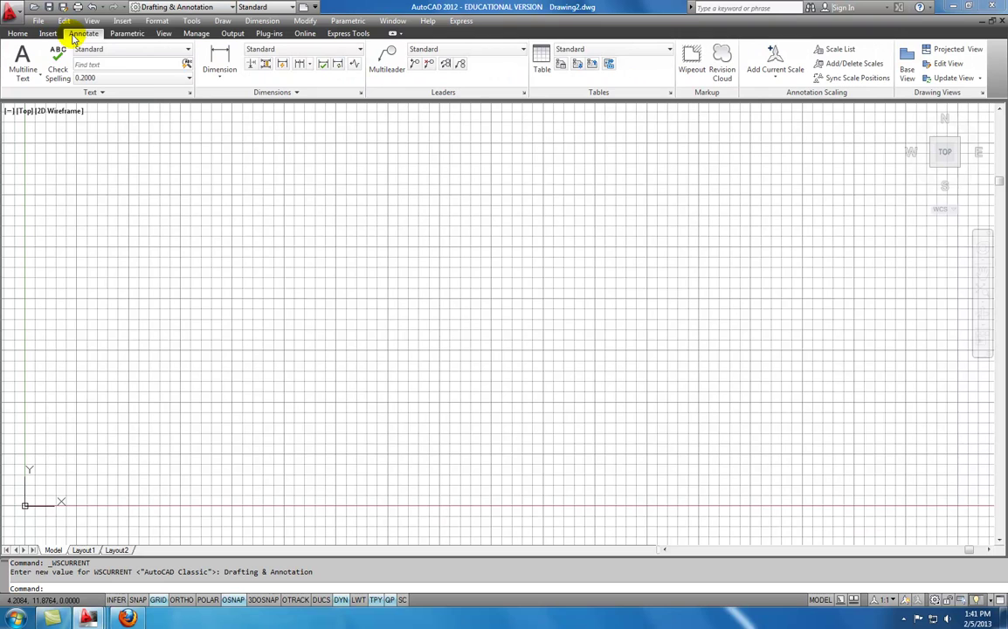
pyautogui.click(119, 33)
pyautogui.click(164, 34)
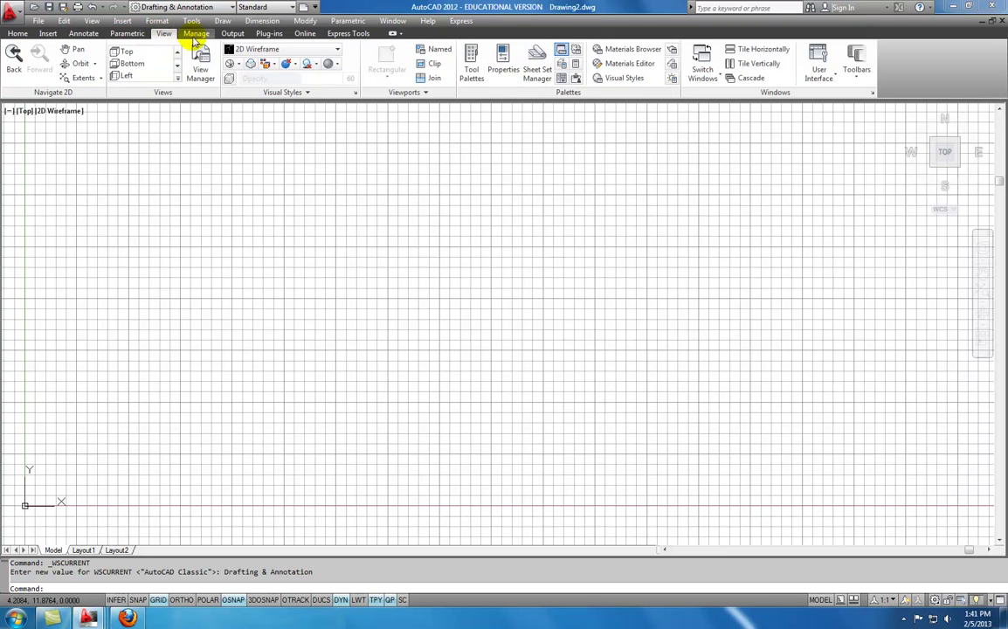
pyautogui.click(196, 34)
pyautogui.click(232, 34)
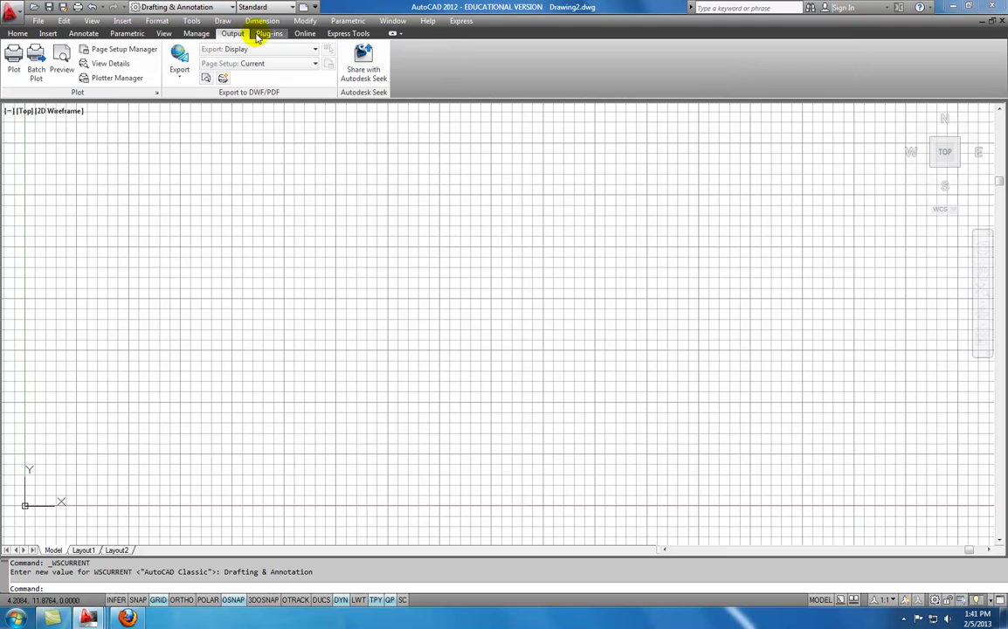
pyautogui.click(267, 34)
pyautogui.click(305, 34)
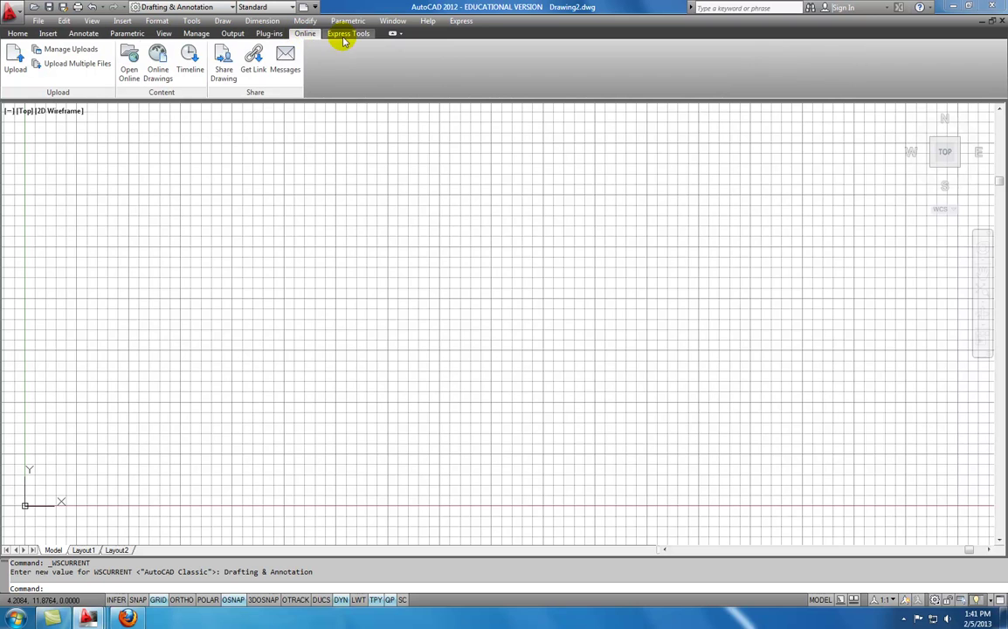
pyautogui.click(342, 37)
pyautogui.click(19, 35)
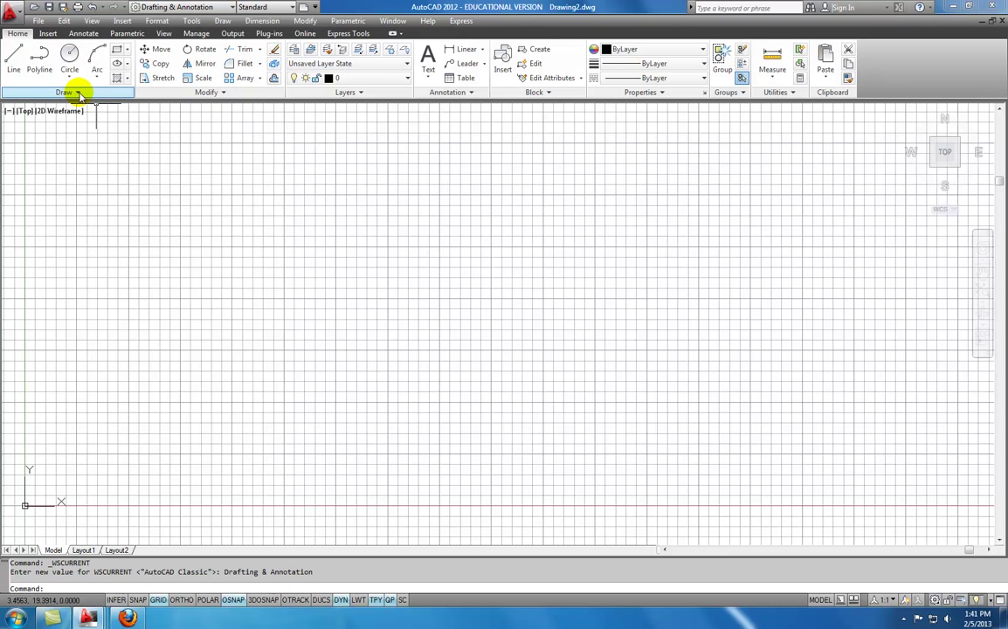
# Step: Expand the Draw tools, pin the expanded set open and unpin it again
pyautogui.click(78, 93)
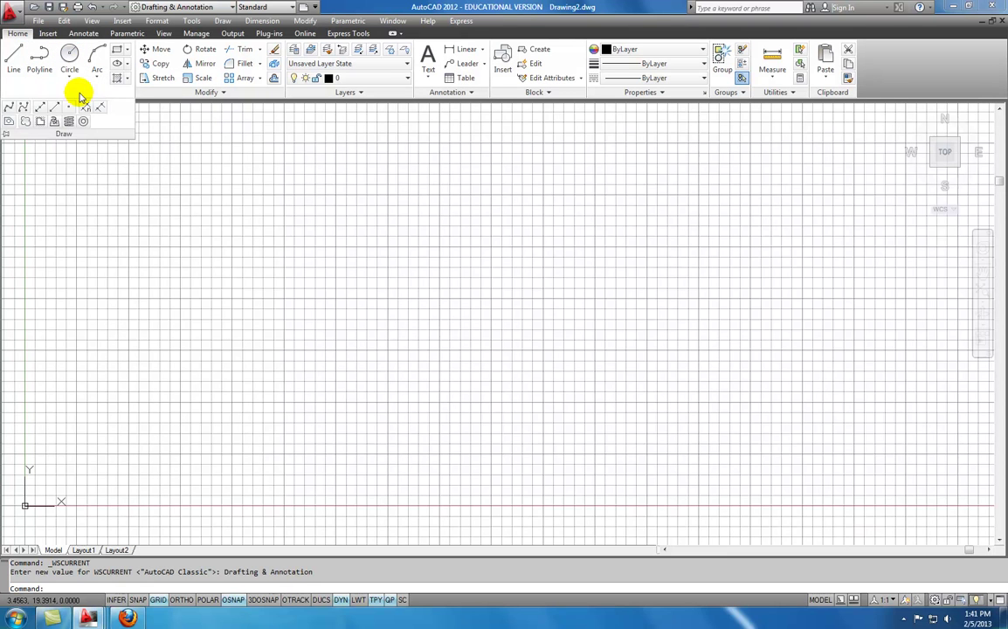
pyautogui.click(6, 137)
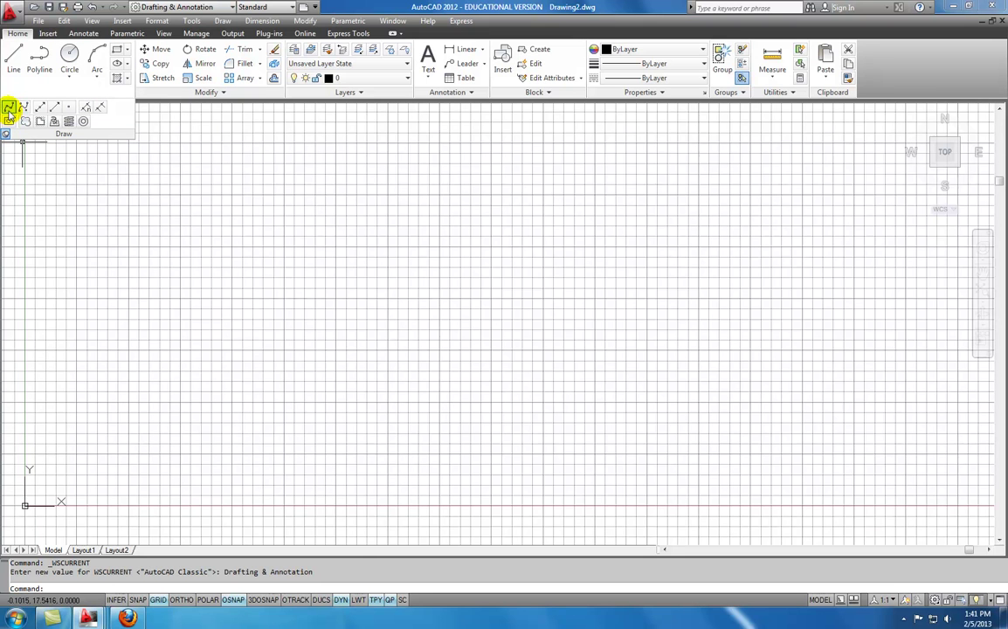
pyautogui.click(8, 132)
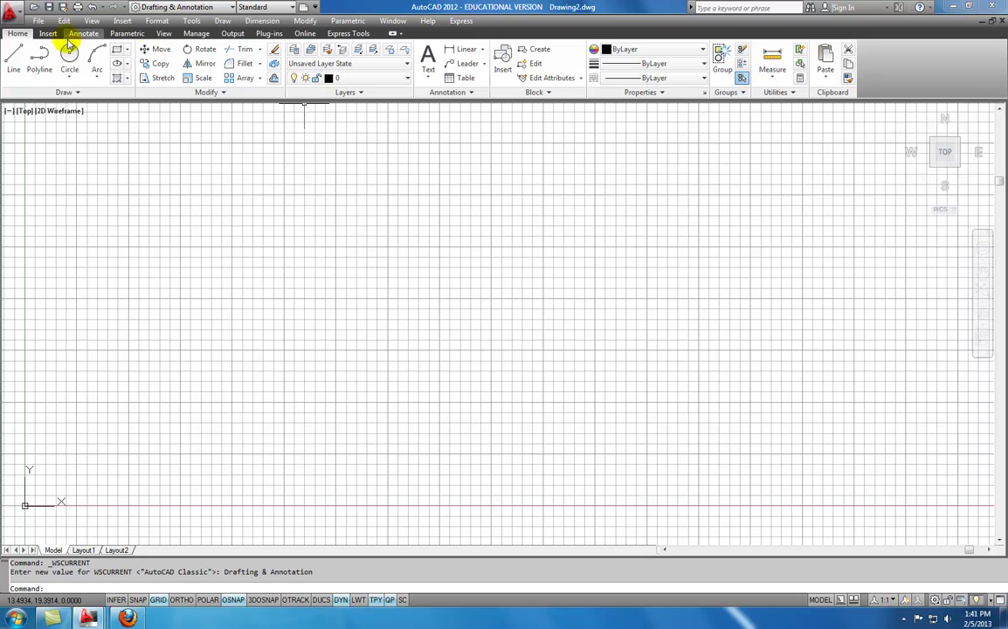
# Step: Open the recent drawing C_PC-Board.dwg and frame the Layout1 sheet closely
pyautogui.click(12, 15)
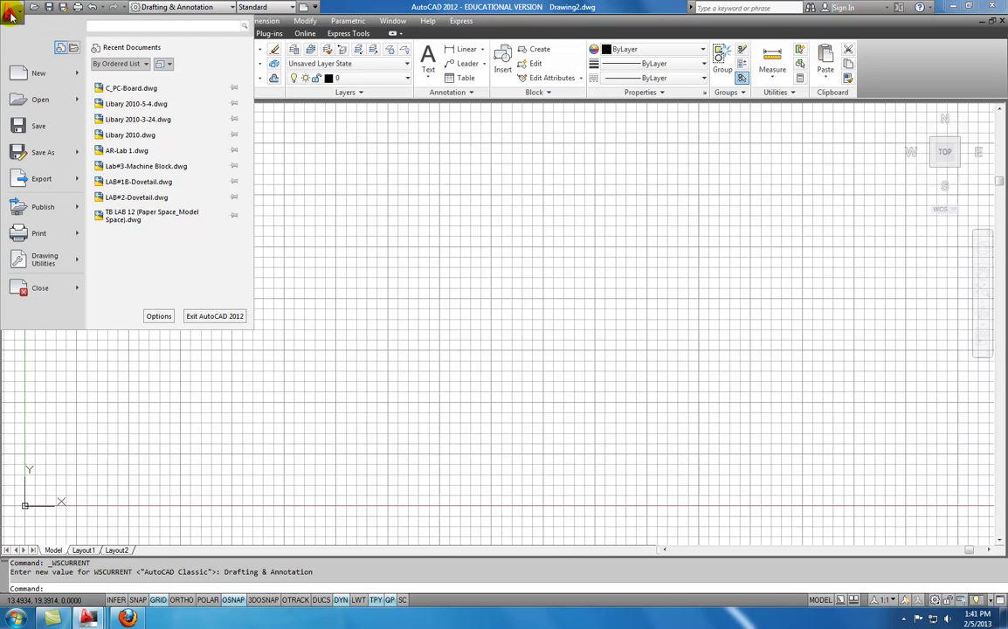
pyautogui.moveTo(122, 91)
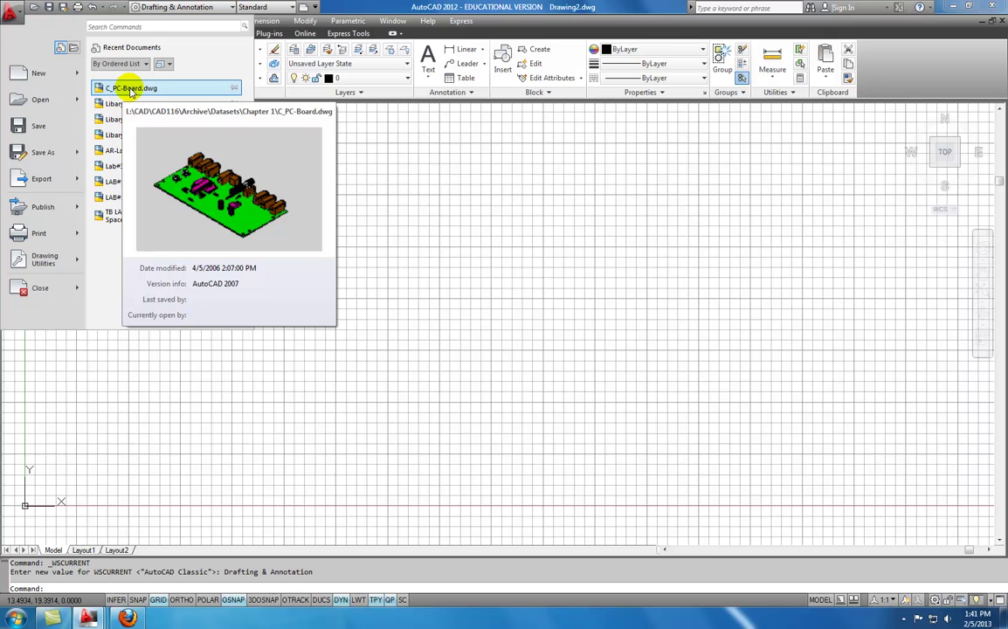
pyautogui.click(131, 91)
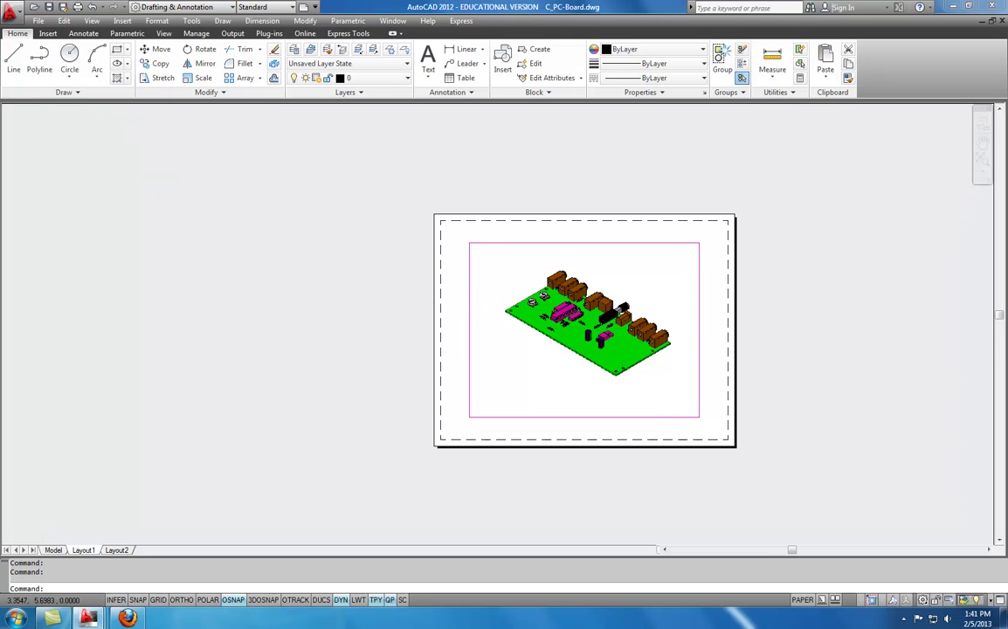
pyautogui.scroll(4, 537, 289)
pyautogui.scroll(-2, 533, 289)
pyautogui.moveTo(529, 287); pyautogui.dragTo(340, 238, button='middle')
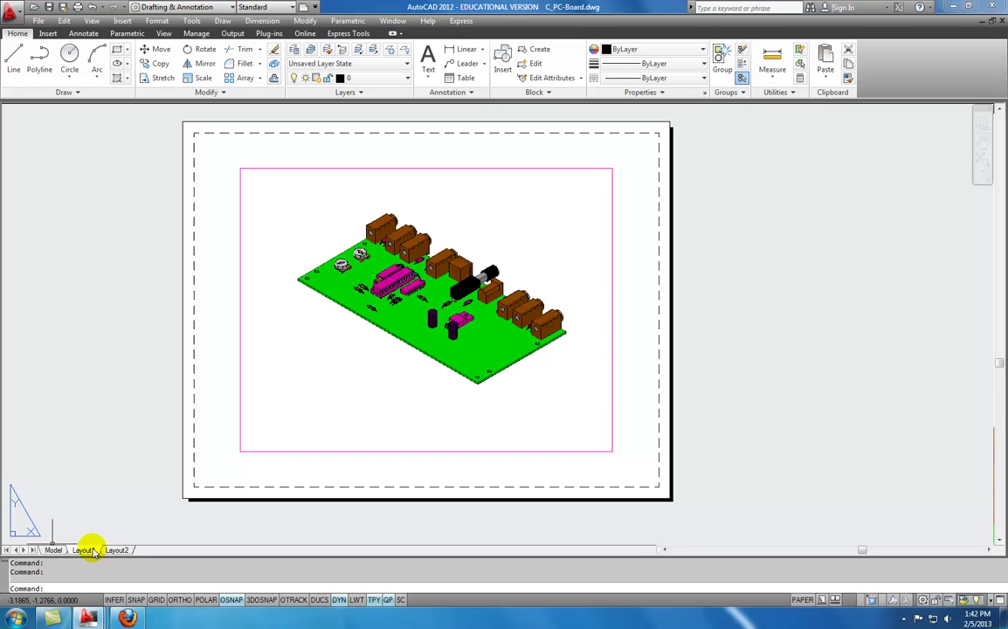
# Step: Preview the space and layouts of the circuit board drawing and switch it to model space
pyautogui.moveTo(104, 549)
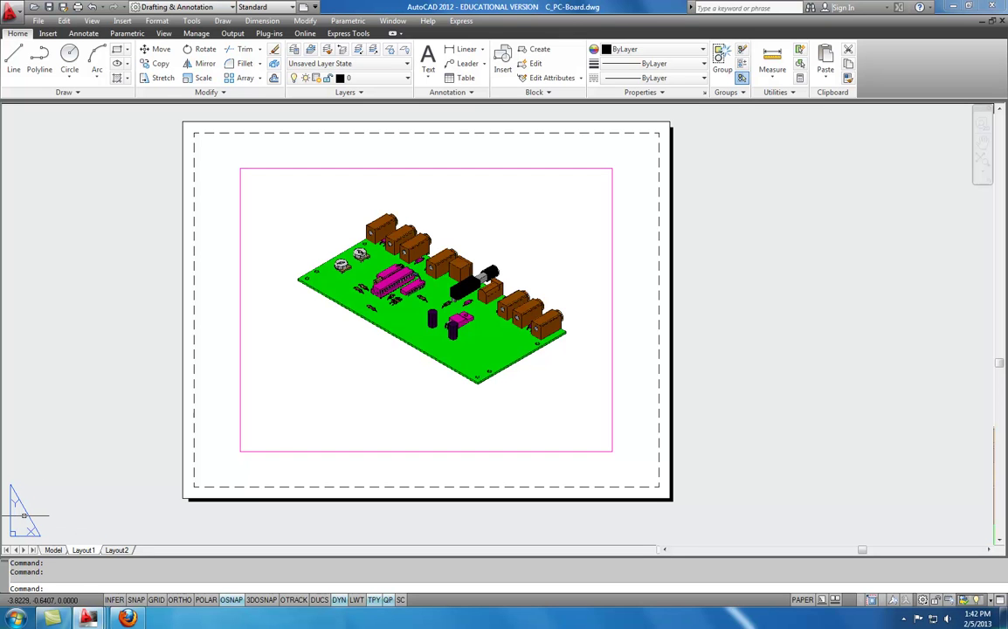
pyautogui.moveTo(53, 550)
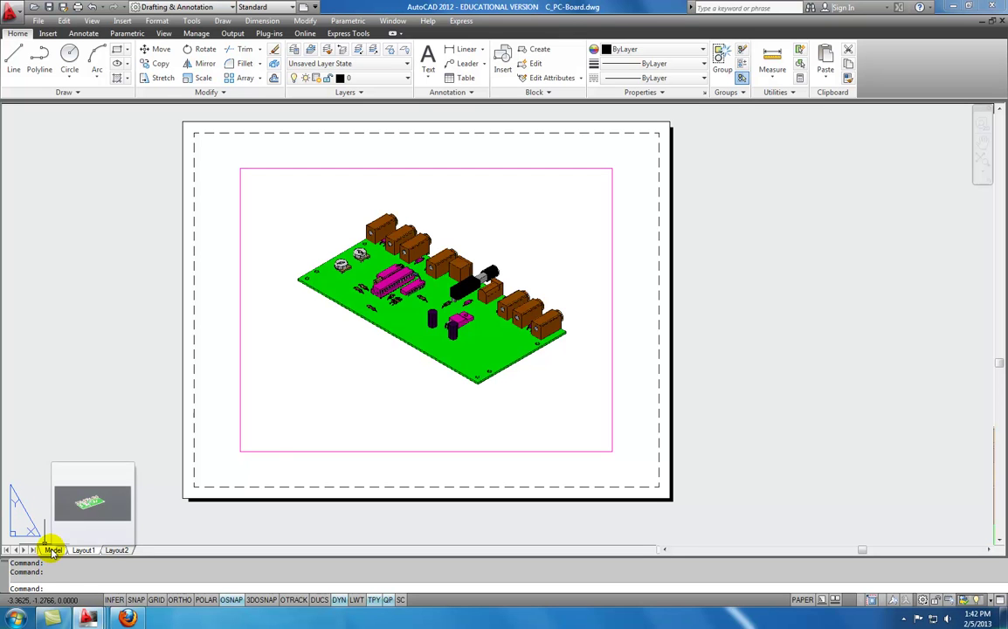
pyautogui.click(53, 550)
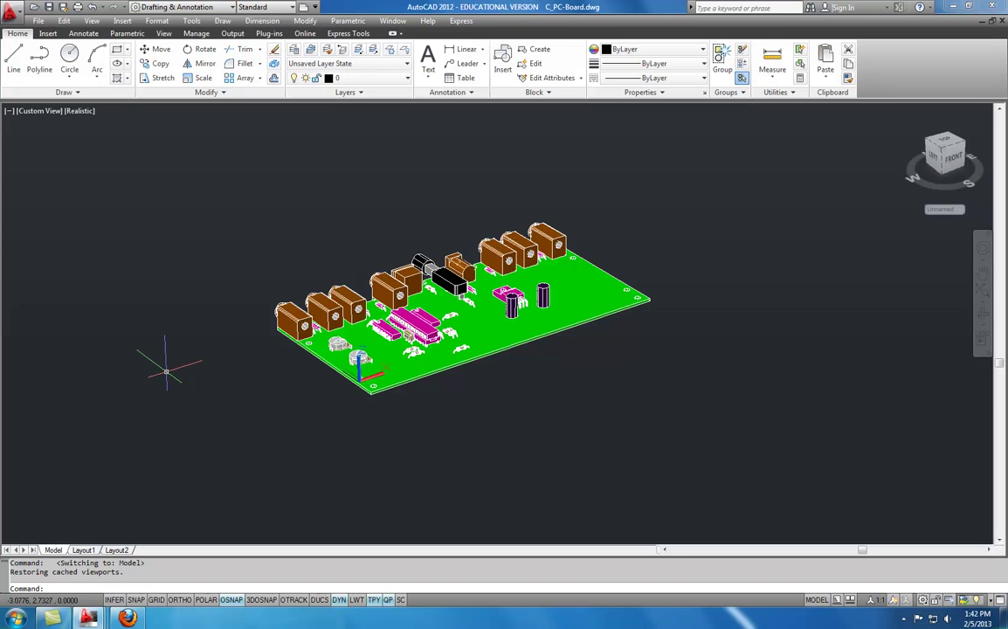
# Step: Show the circuit board model from the preset Top and Front views
pyautogui.click(164, 34)
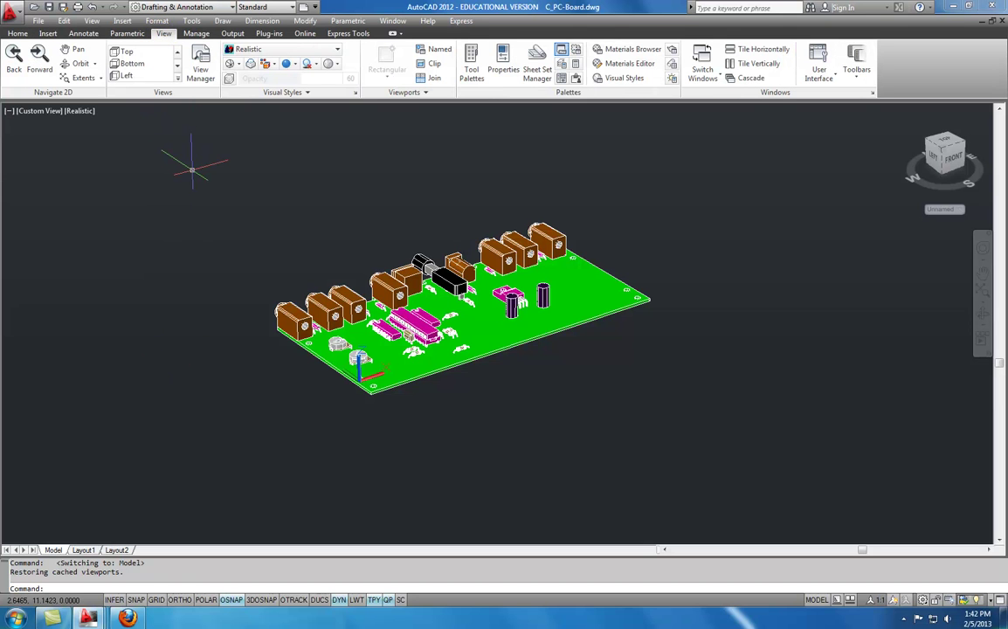
pyautogui.click(129, 52)
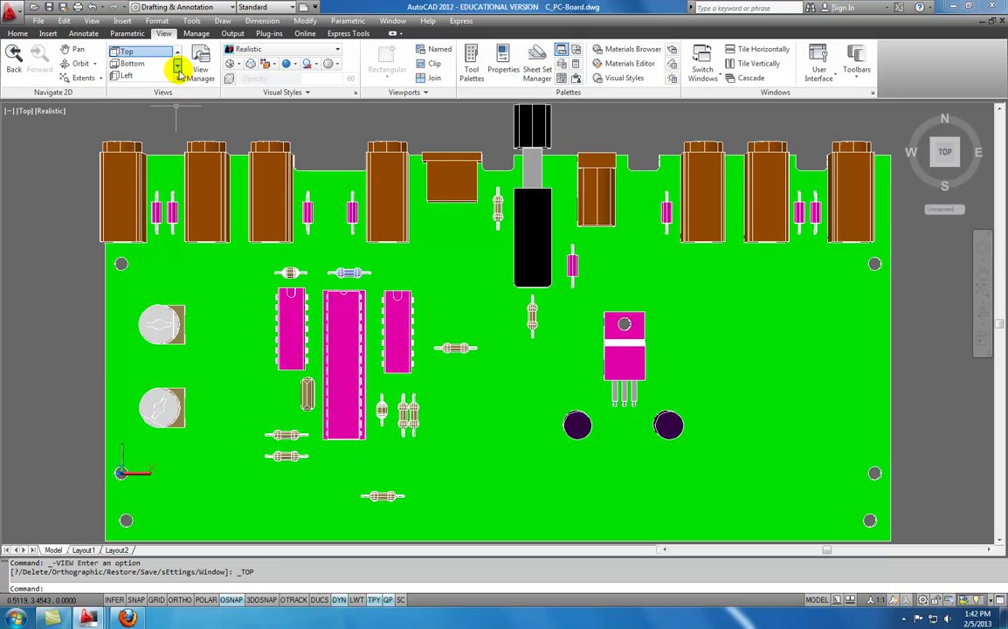
pyautogui.click(177, 66)
pyautogui.click(135, 64)
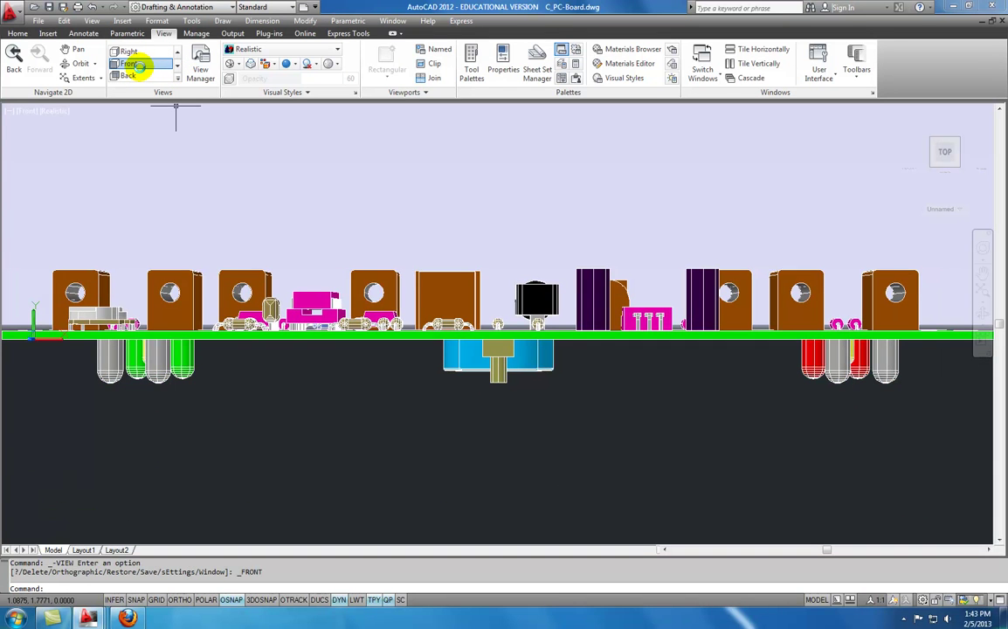
# Step: Orbit the circuit board into a 3D angle and examine its two round slotted components up close
pyautogui.click(78, 64)
pyautogui.moveTo(304, 195); pyautogui.dragTo(207, 258)
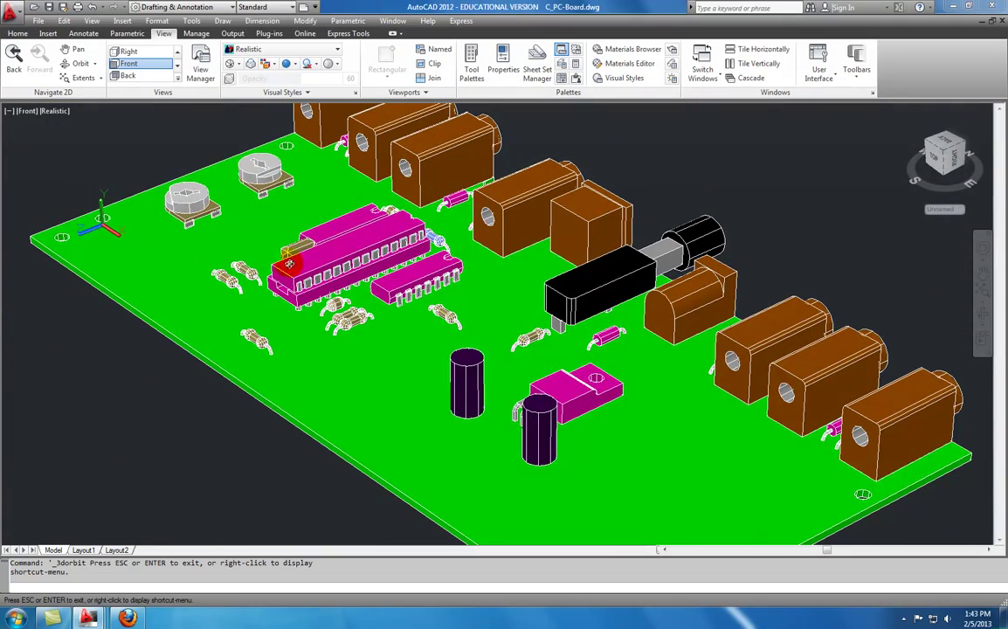
pyautogui.scroll(4, 184, 194)
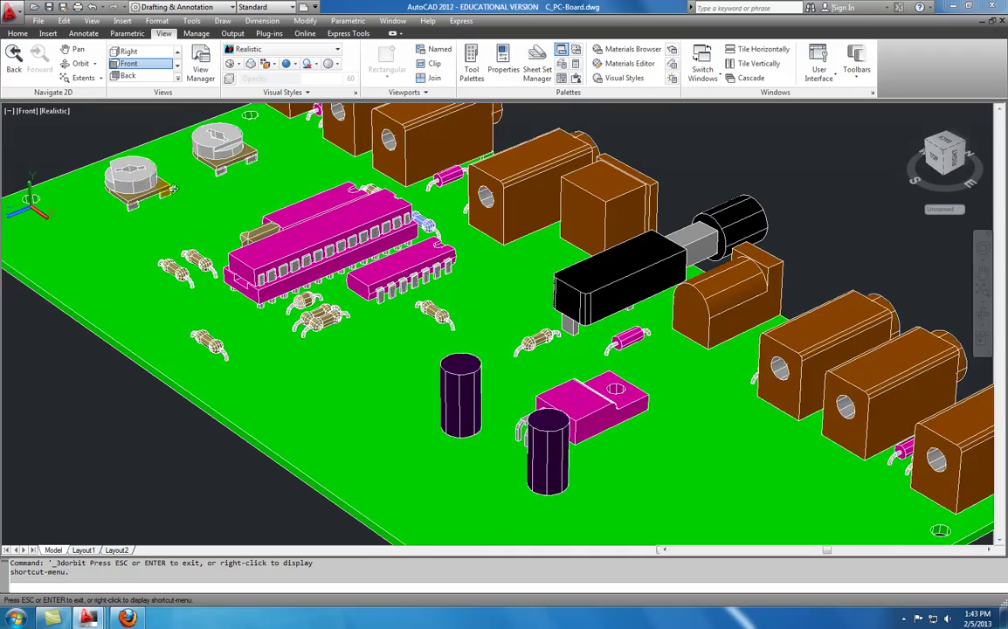
pyautogui.moveTo(80, 152); pyautogui.dragTo(309, 322, button='middle')
pyautogui.scroll(3, 289, 316)
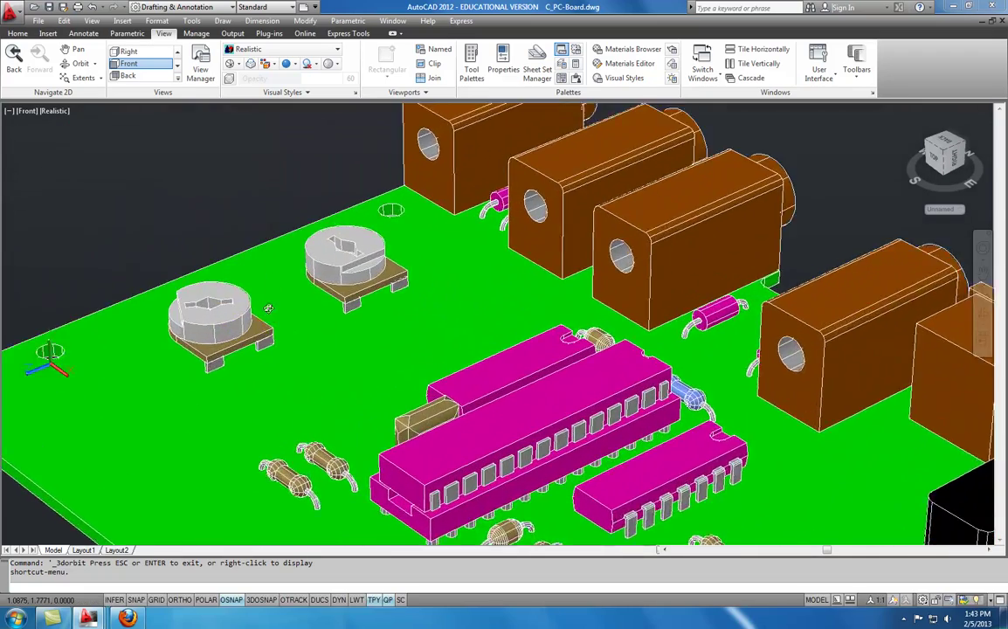
pyautogui.moveTo(131, 271); pyautogui.dragTo(335, 326, button='middle')
pyautogui.scroll(3, 345, 331)
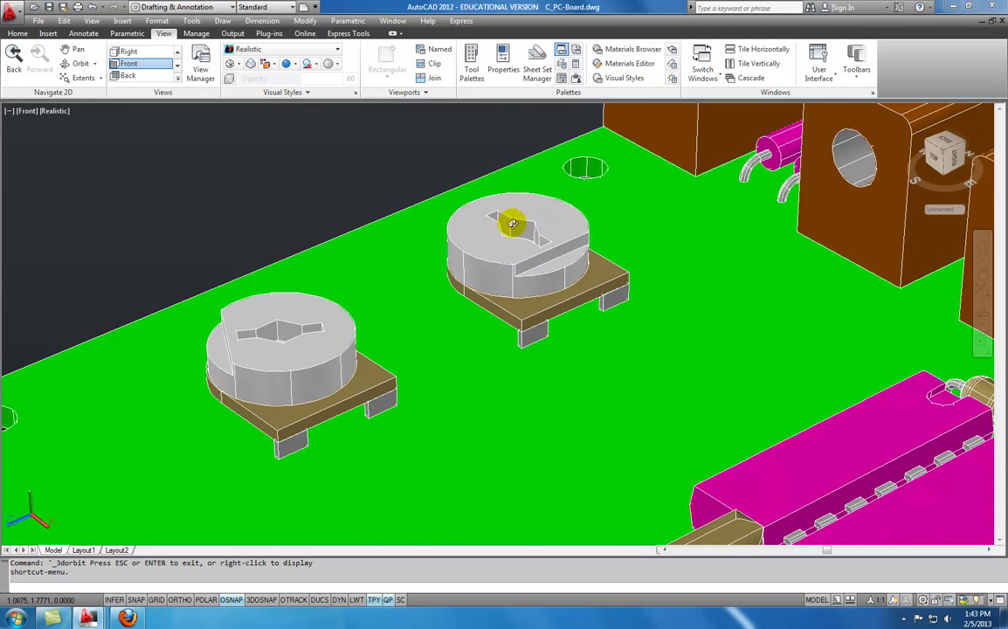
pyautogui.moveTo(344, 322); pyautogui.dragTo(353, 328)
pyautogui.scroll(-5, 353, 327)
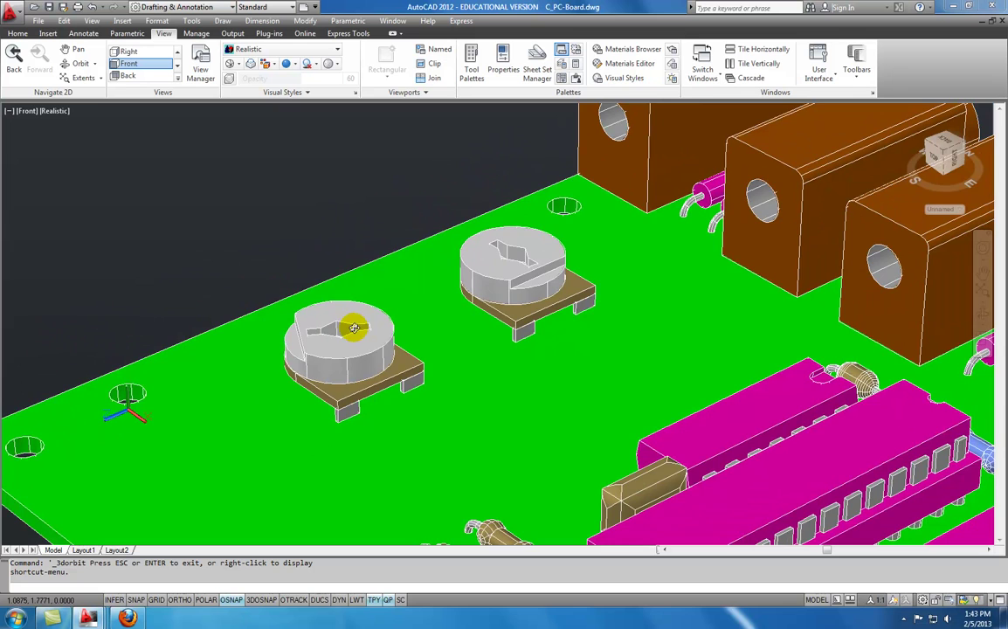
pyautogui.scroll(-2, 368, 326)
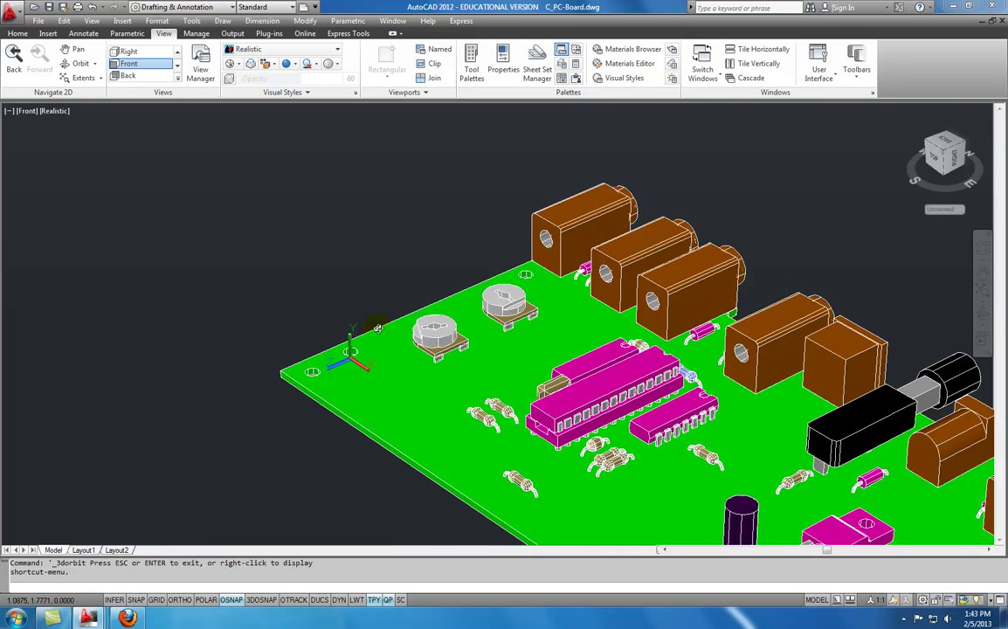
# Step: Try to apply the Shades of Gray visual style to the circuit board
pyautogui.click(338, 52)
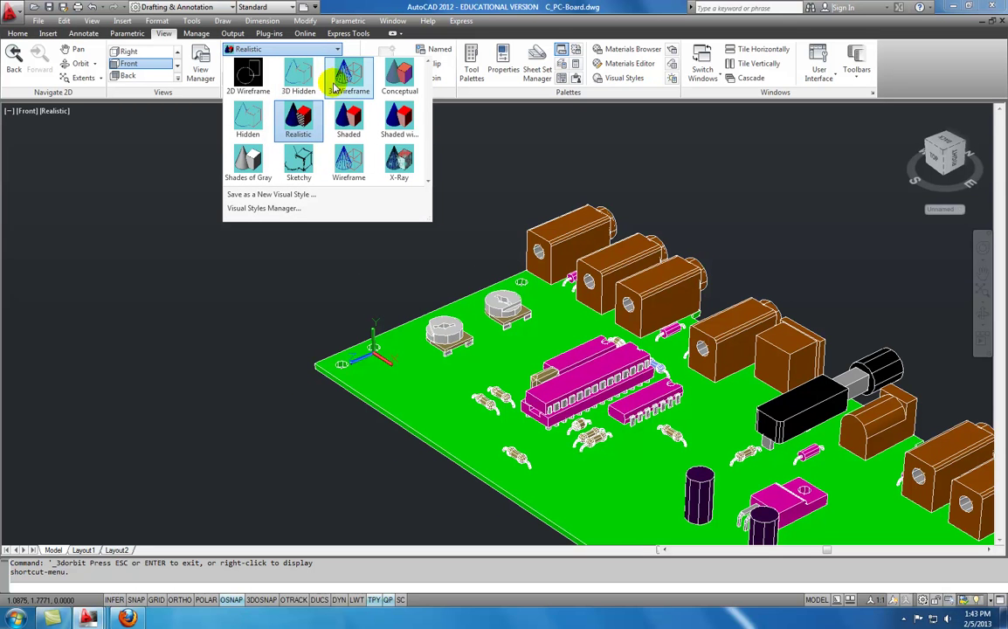
pyautogui.click(236, 168)
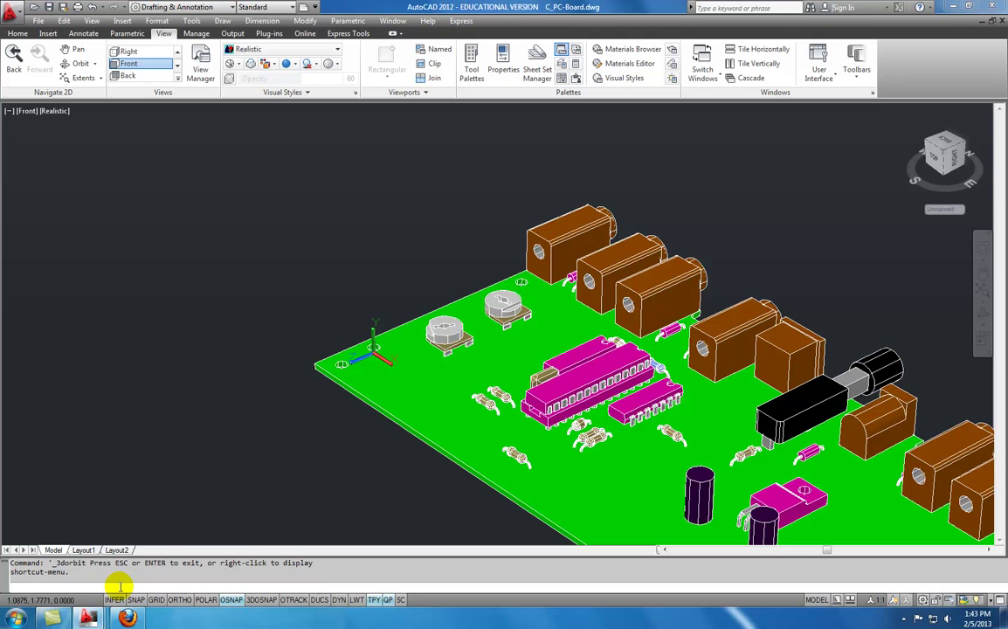
# Step: Display the drafting mode toggles as icons and switch them back to text labels
pyautogui.rightClick(229, 601)
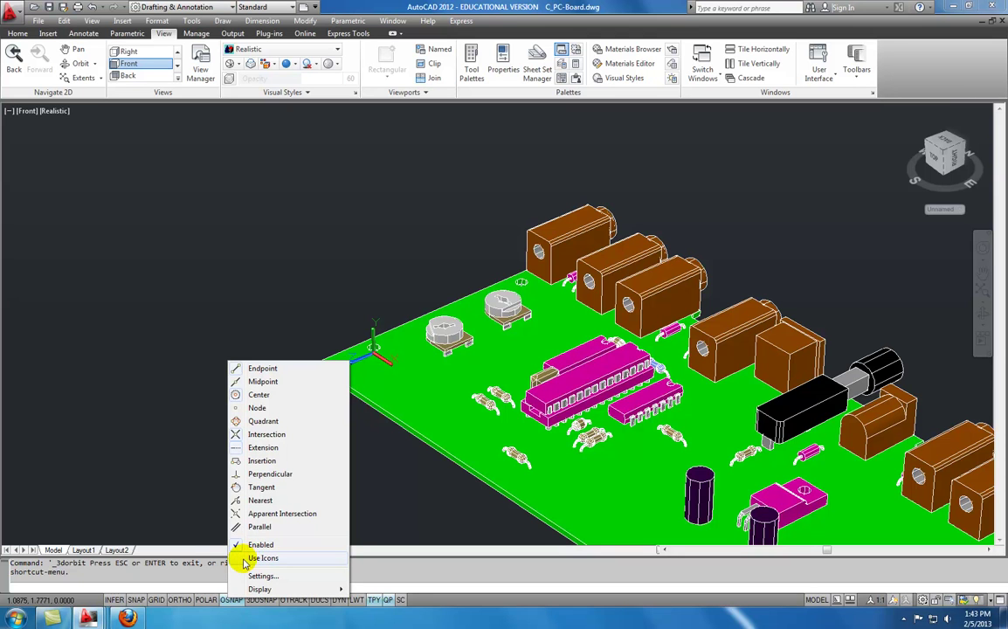
pyautogui.click(240, 560)
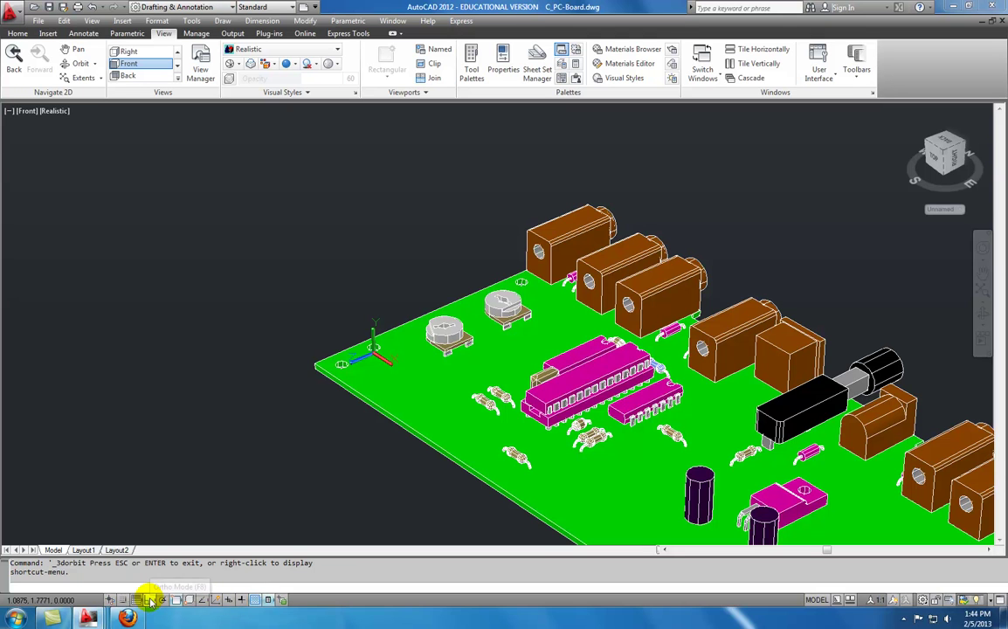
pyautogui.rightClick(214, 601)
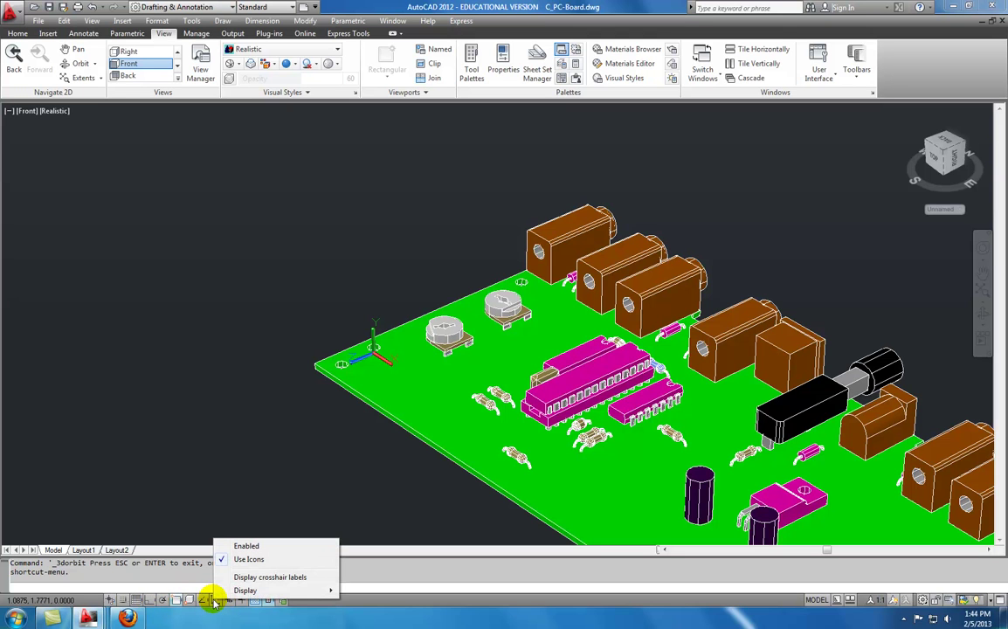
pyautogui.click(222, 560)
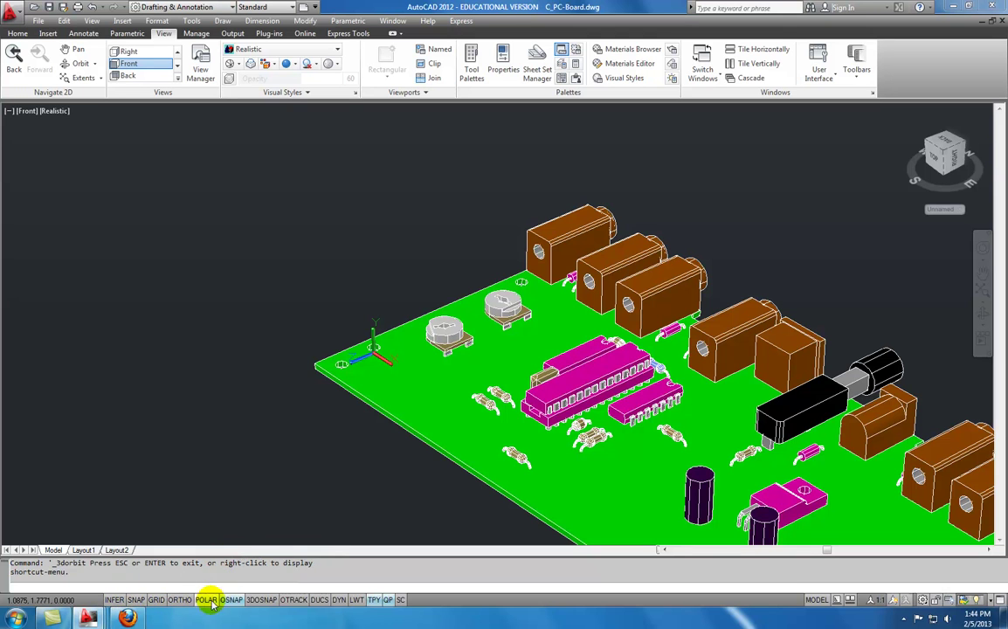
pyautogui.click(234, 601)
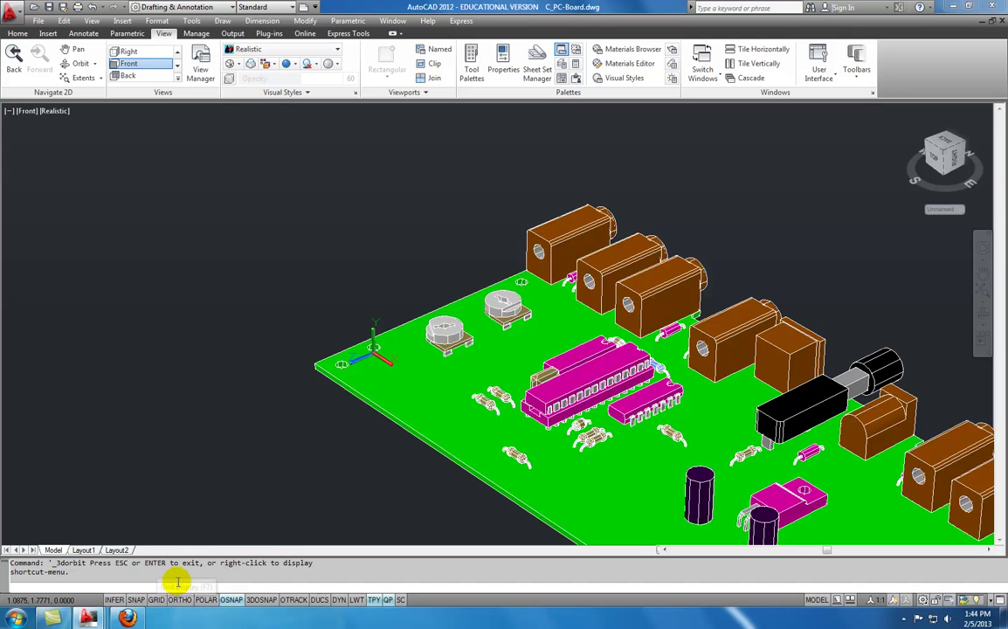
# Step: Finish orbiting the circuit board and open the recent drawing Libary 2010-5-4.dwg
pyautogui.moveTo(266, 486); pyautogui.dragTo(267, 474)
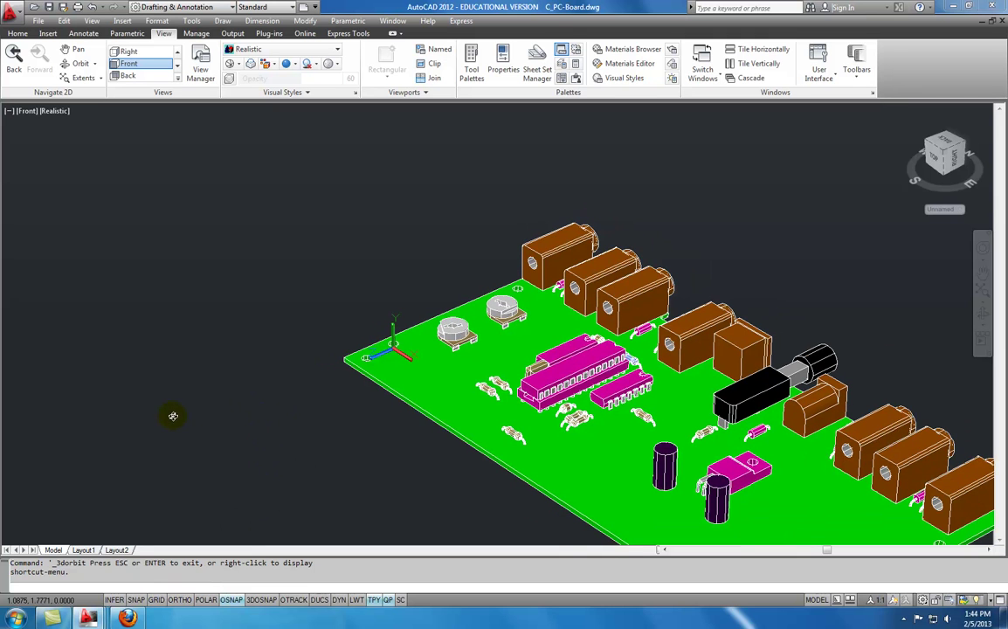
pyautogui.press('Escape')
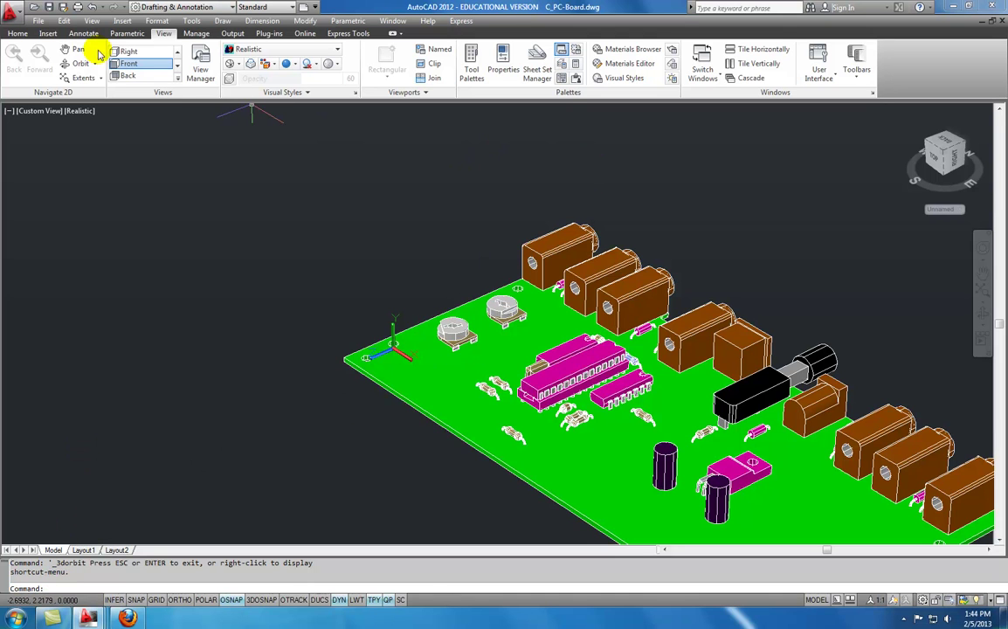
pyautogui.click(12, 16)
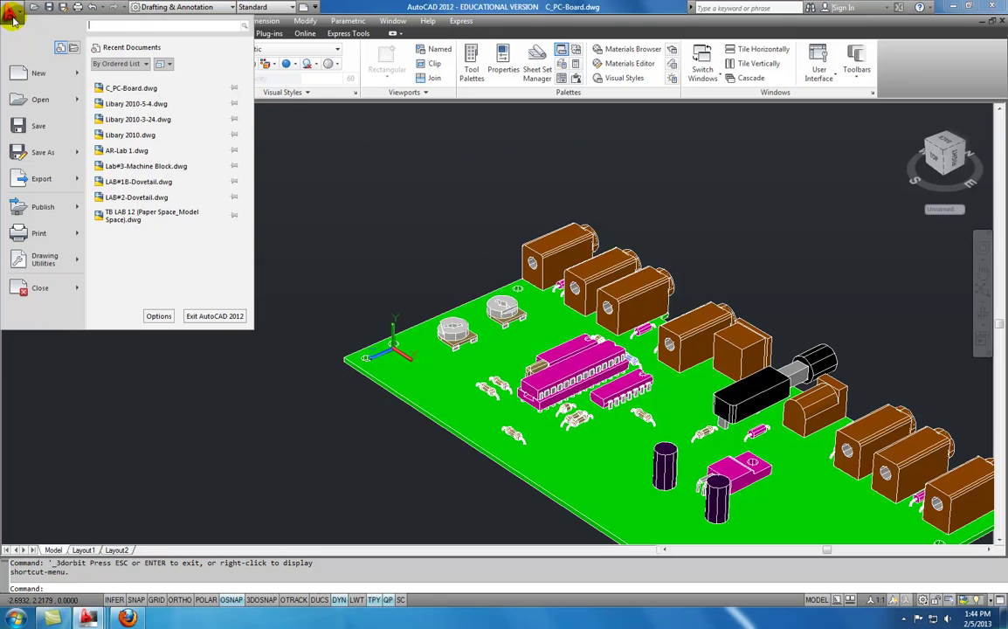
pyautogui.click(125, 104)
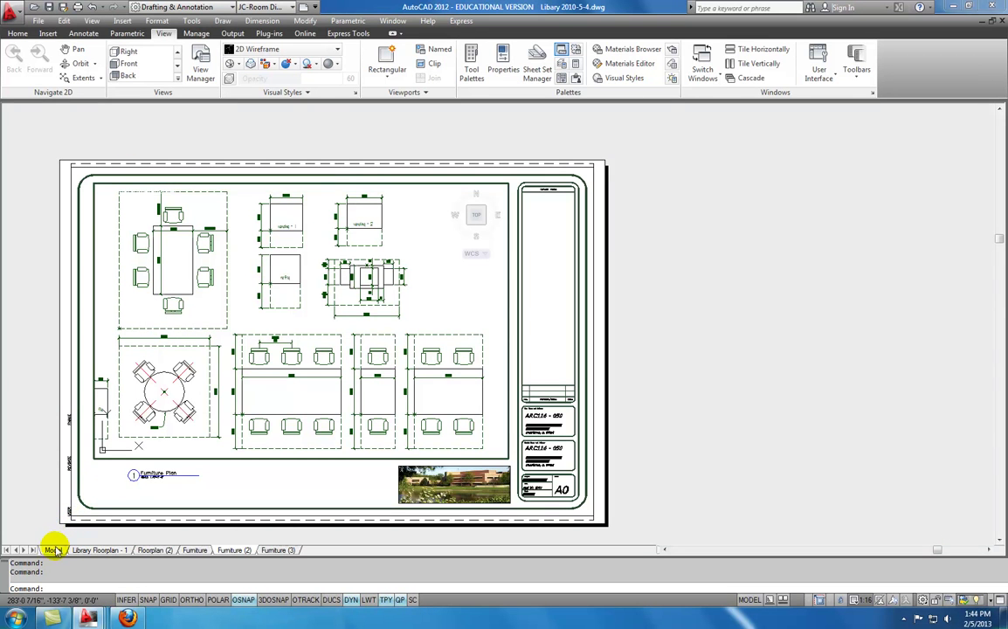
# Step: Look through the Library Floorplan - 1, Floorplan (2) and Furniture layouts of the library drawing
pyautogui.moveTo(54, 550)
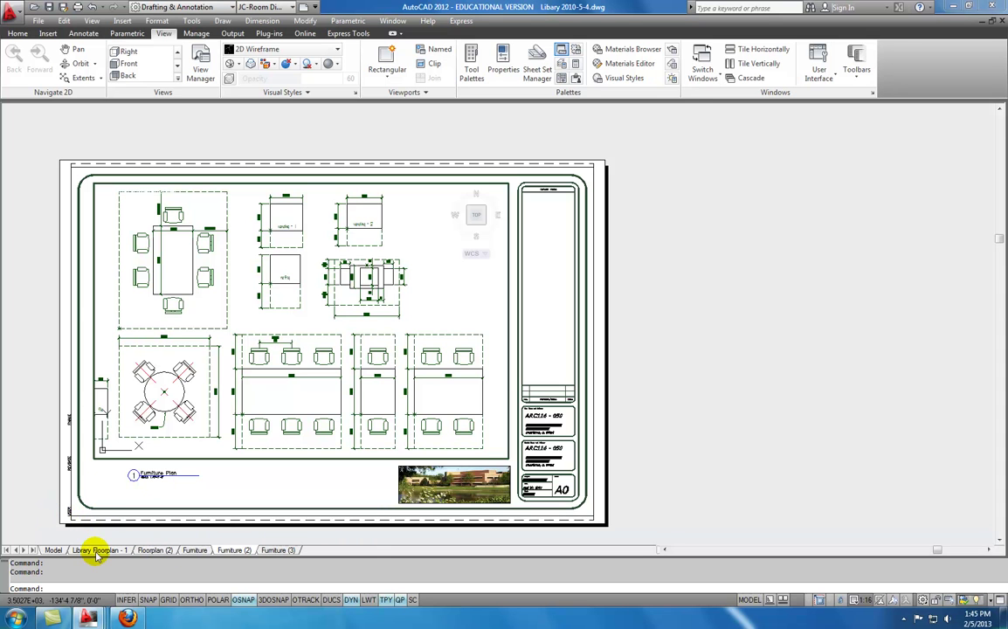
pyautogui.click(146, 550)
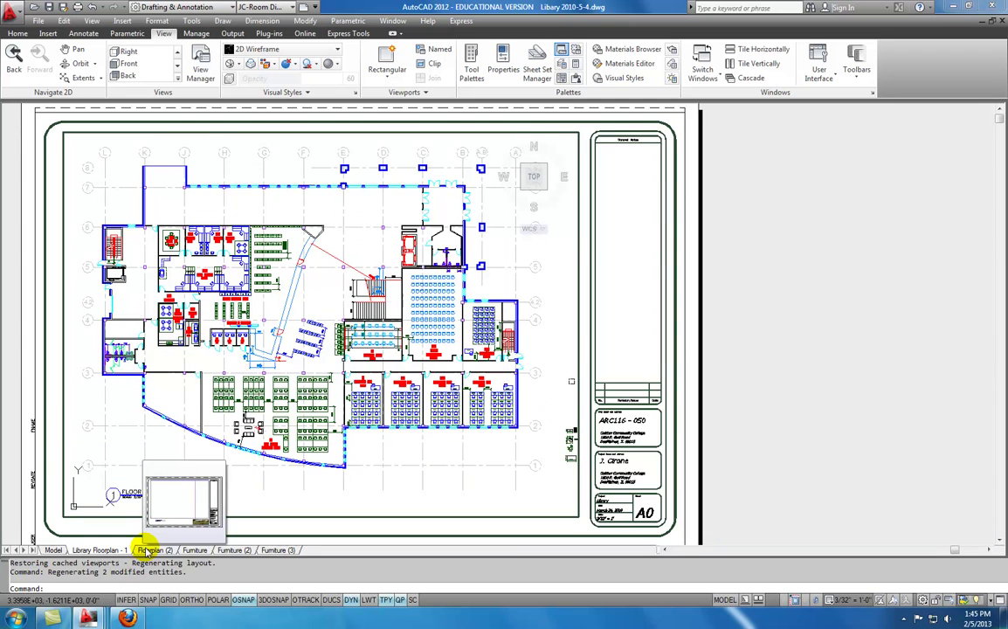
pyautogui.click(147, 549)
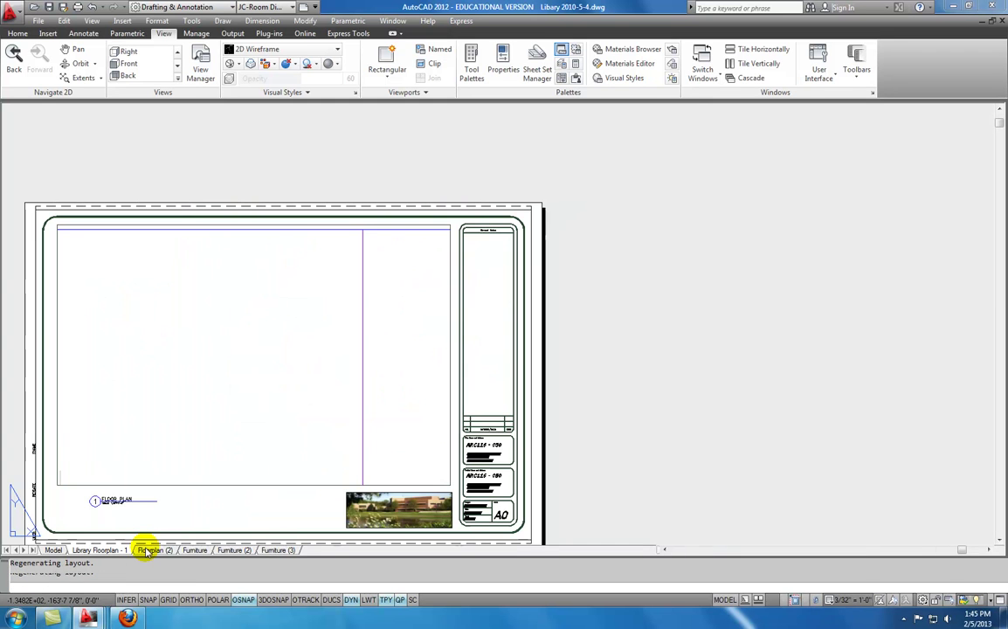
pyautogui.click(196, 550)
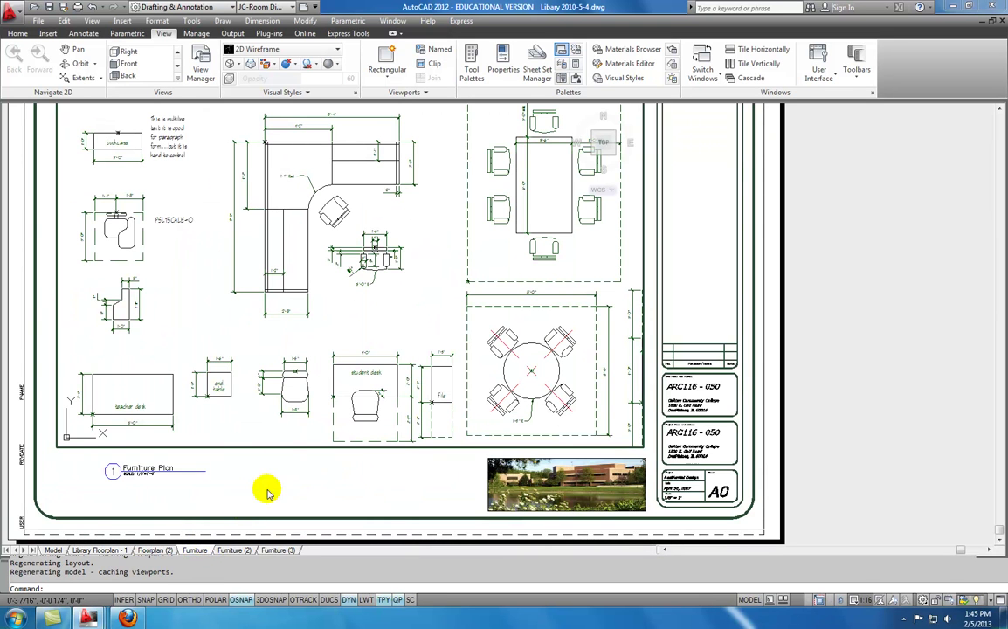
pyautogui.scroll(-2, 301, 400)
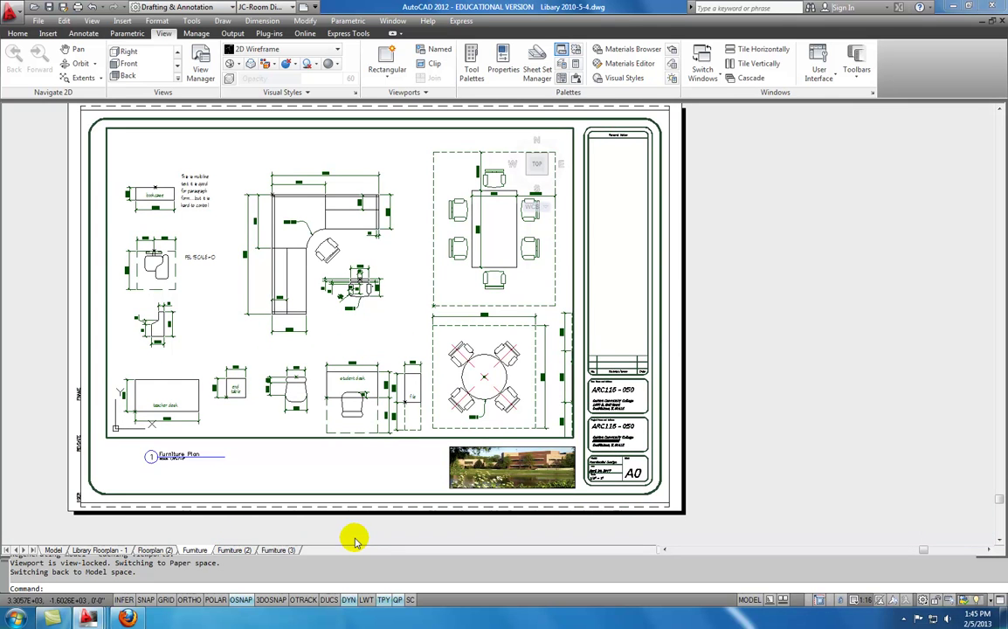
# Step: Switch the library drawing to model space and examine the floor plan around the open office and stairs
pyautogui.click(52, 550)
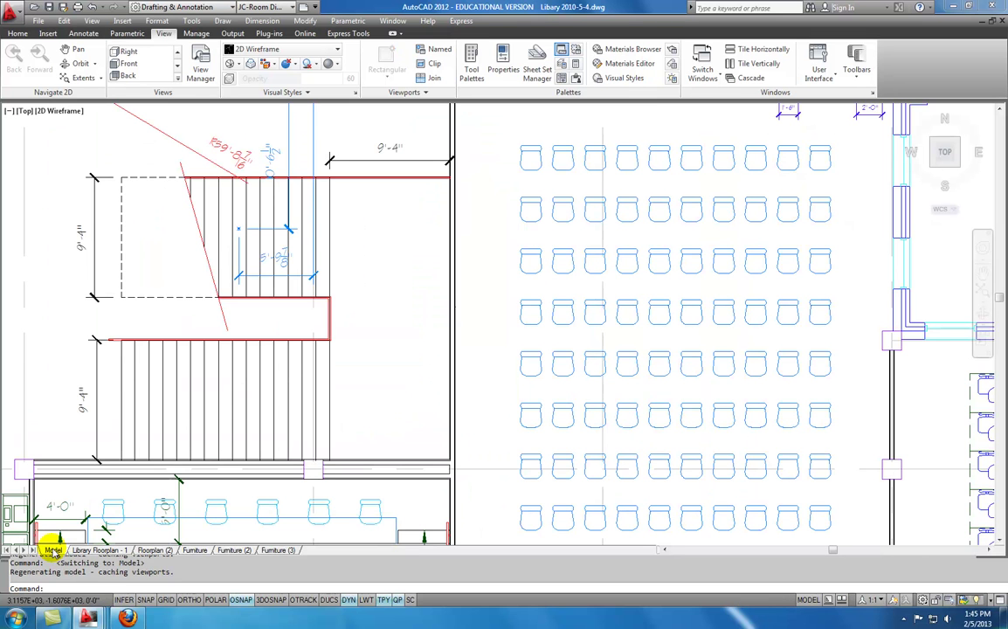
pyautogui.scroll(-5, 425, 496)
pyautogui.moveTo(153, 398); pyautogui.dragTo(526, 302, button='middle')
pyautogui.scroll(6, 523, 273)
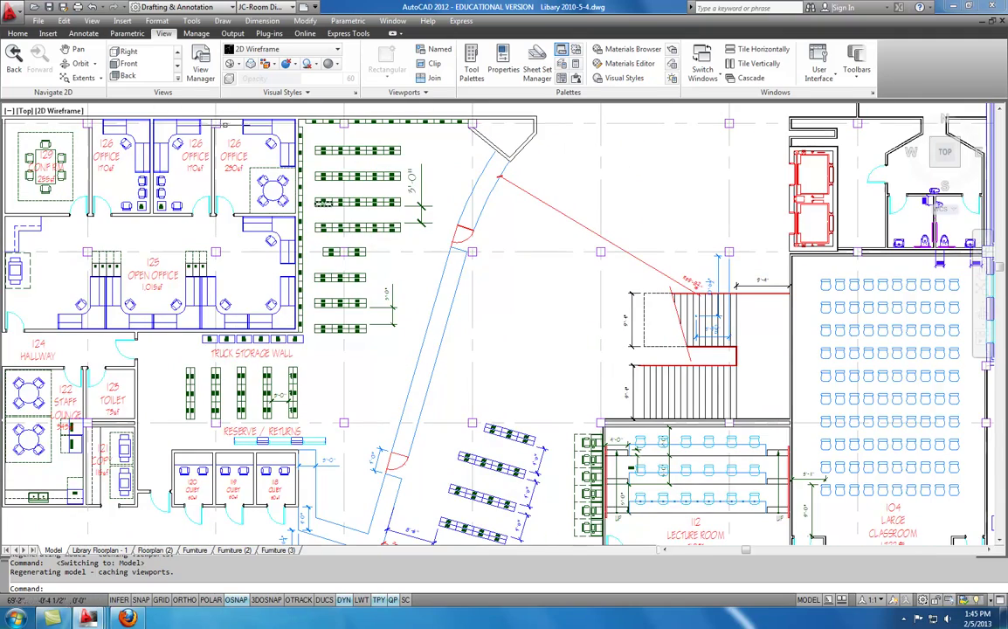
# Step: Insert the Chair-1 block at scale 1 and angle 0 in the open floor area between the curved wall and the stairs
pyautogui.click(48, 35)
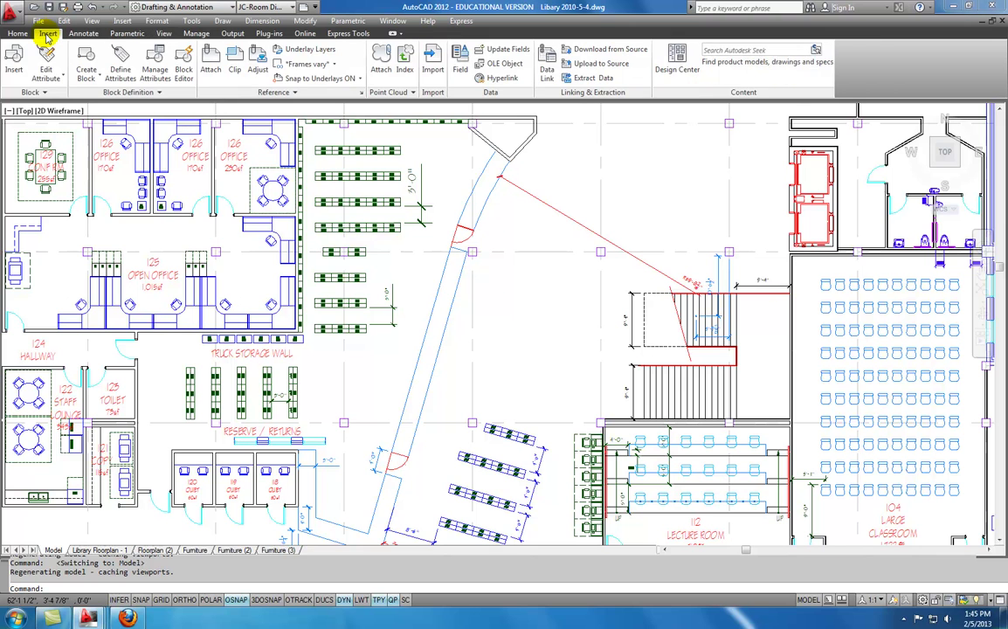
pyautogui.click(15, 68)
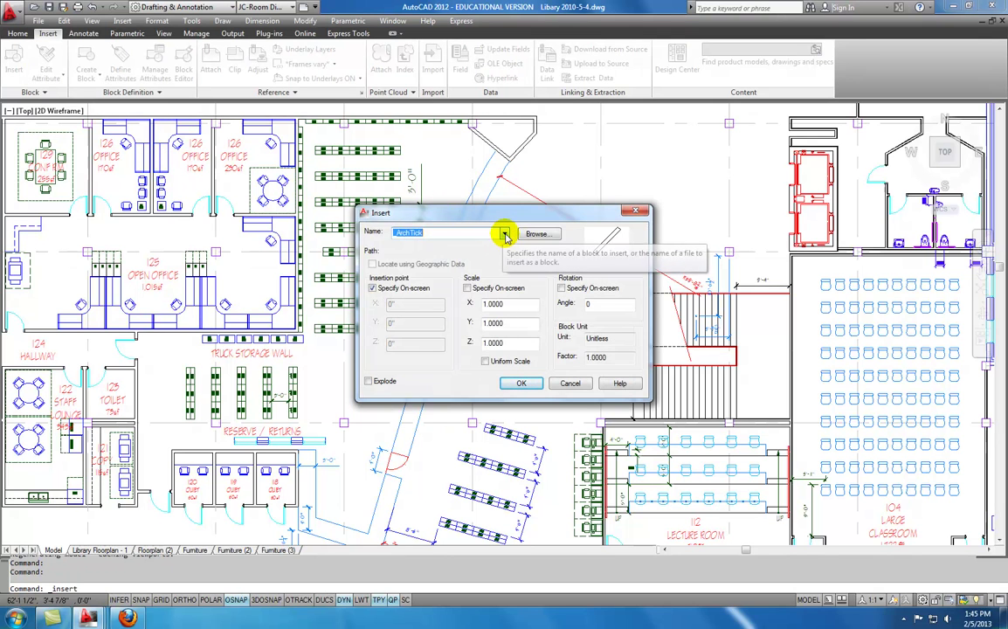
pyautogui.click(504, 234)
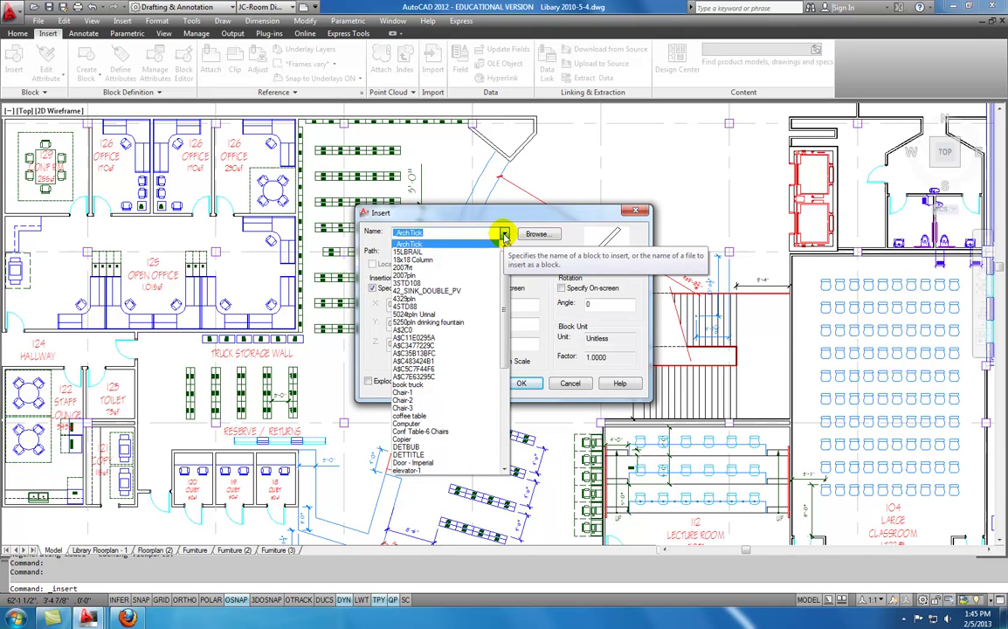
pyautogui.click(409, 393)
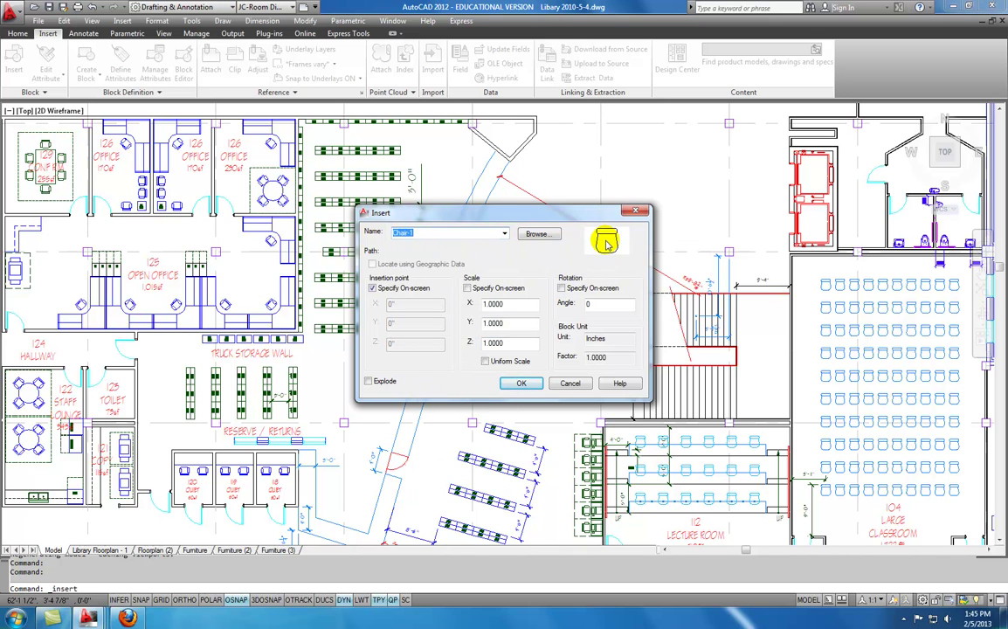
pyautogui.click(519, 385)
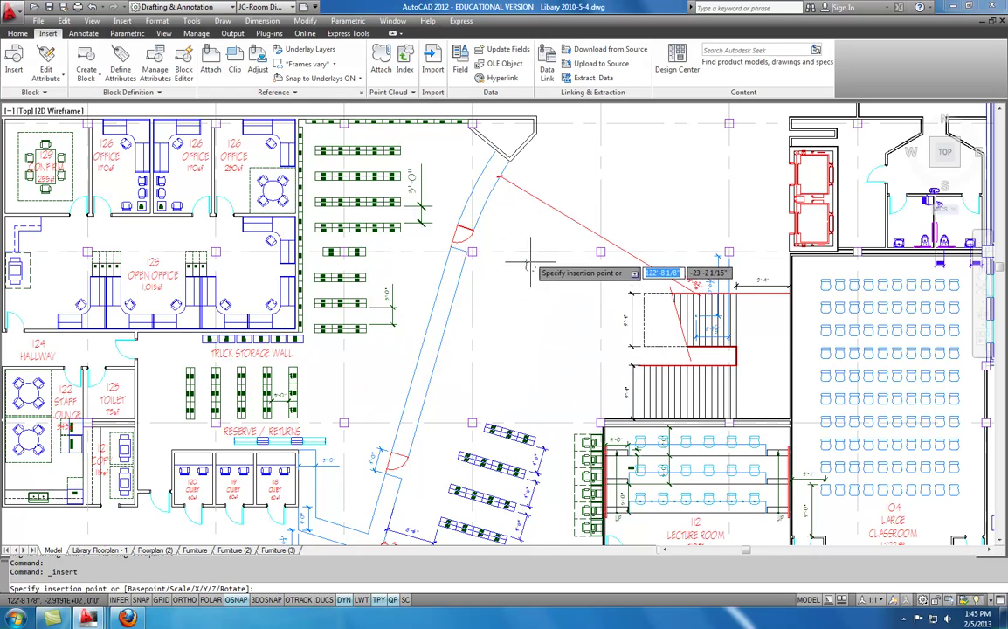
pyautogui.click(528, 280)
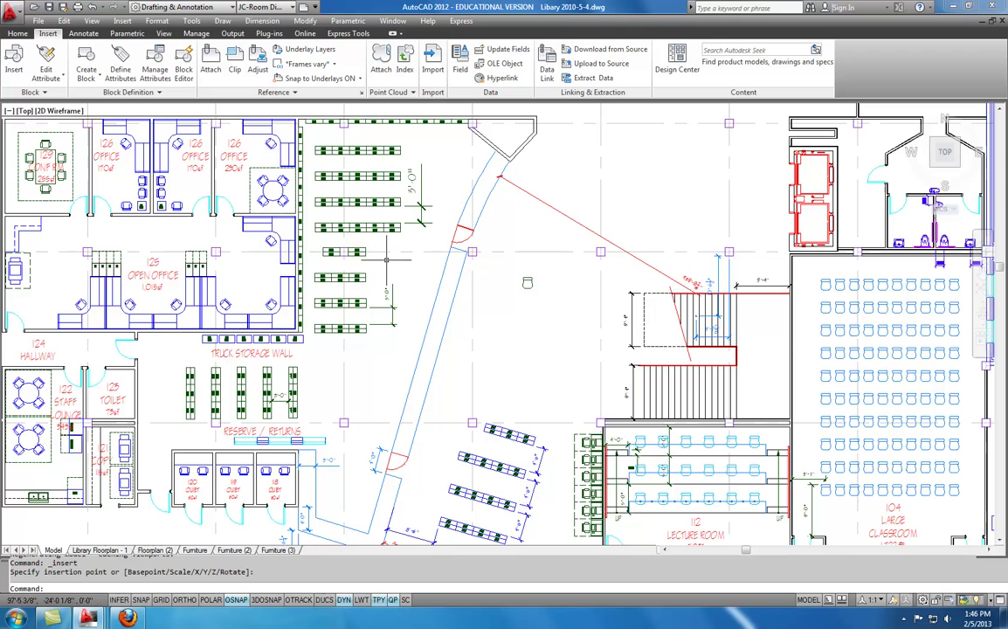
# Step: Preview the open drawings with Quick View Drawings and switch the library drawing to its Furniture layout
pyautogui.moveTo(788, 345); pyautogui.dragTo(491, 280, button='middle')
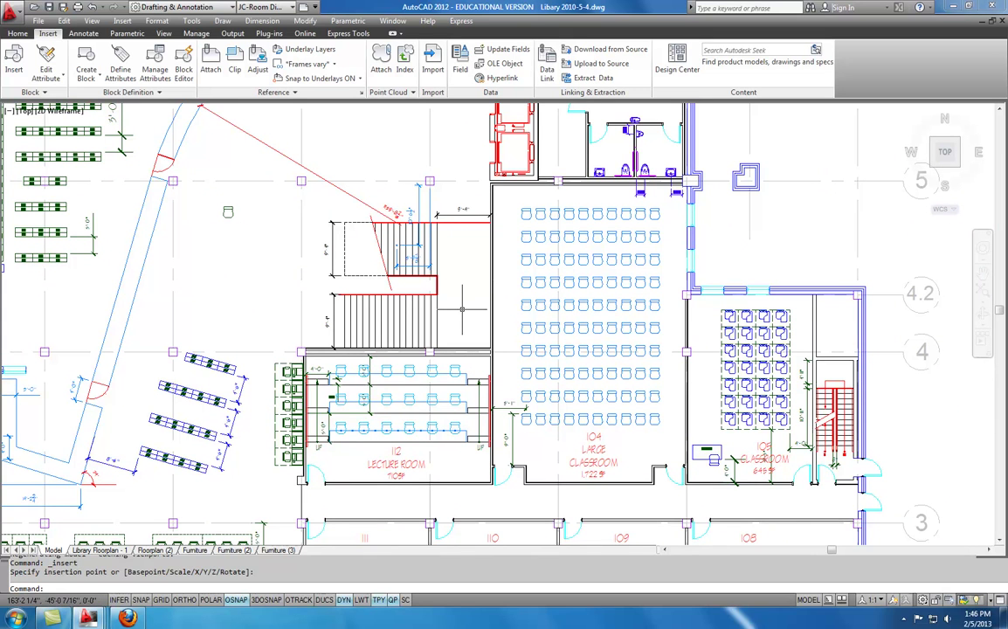
pyautogui.scroll(-5, 463, 308)
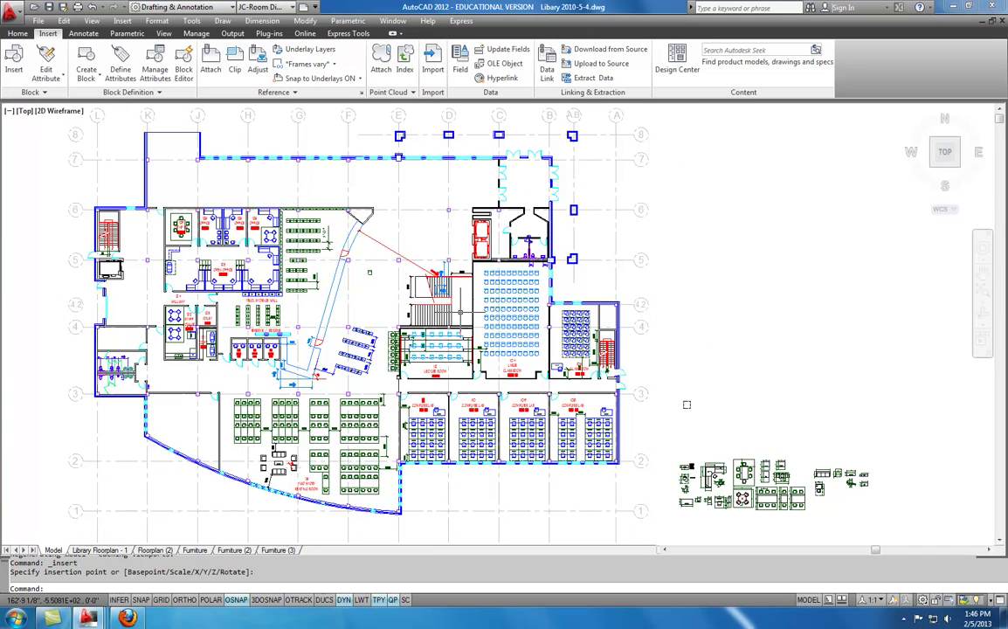
pyautogui.click(841, 601)
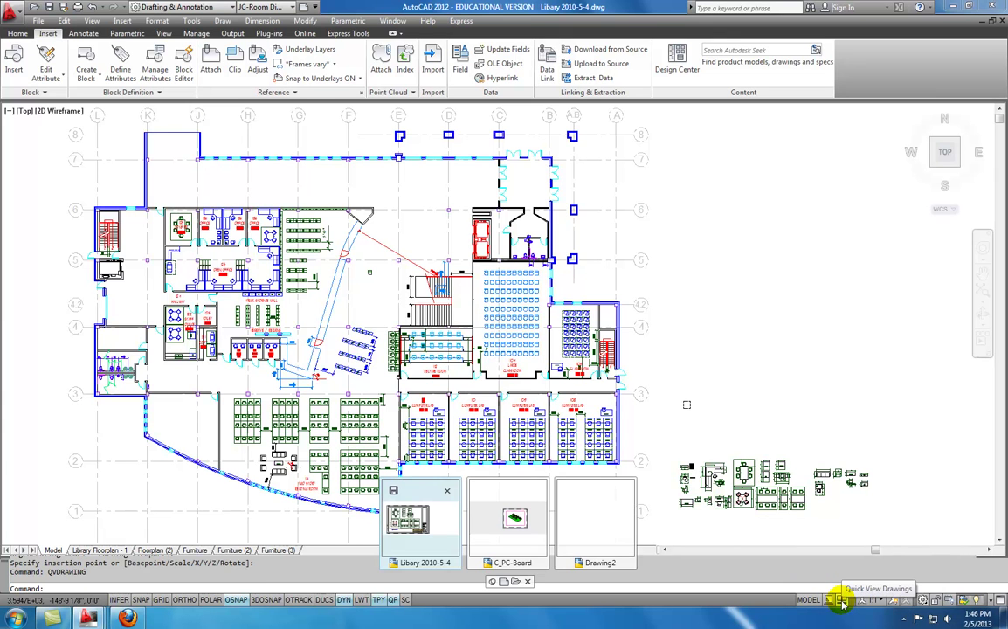
pyautogui.moveTo(433, 527)
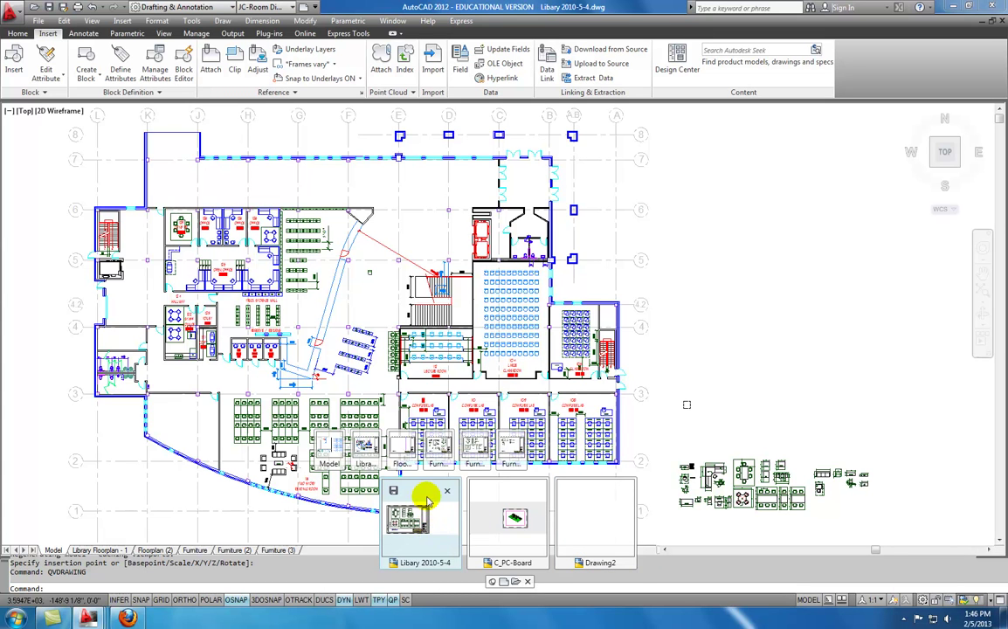
pyautogui.moveTo(400, 447)
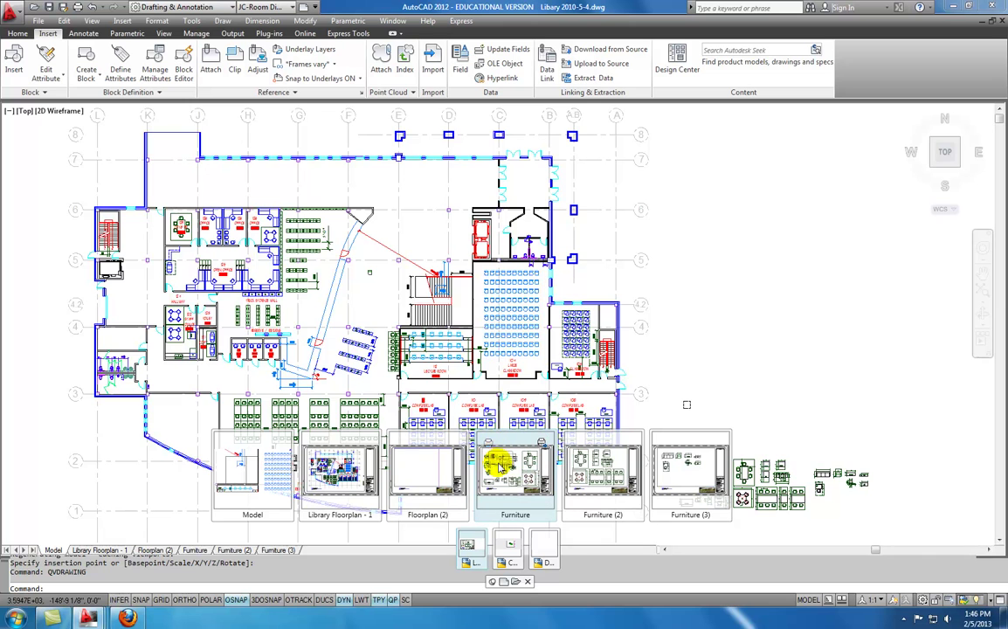
pyautogui.click(511, 476)
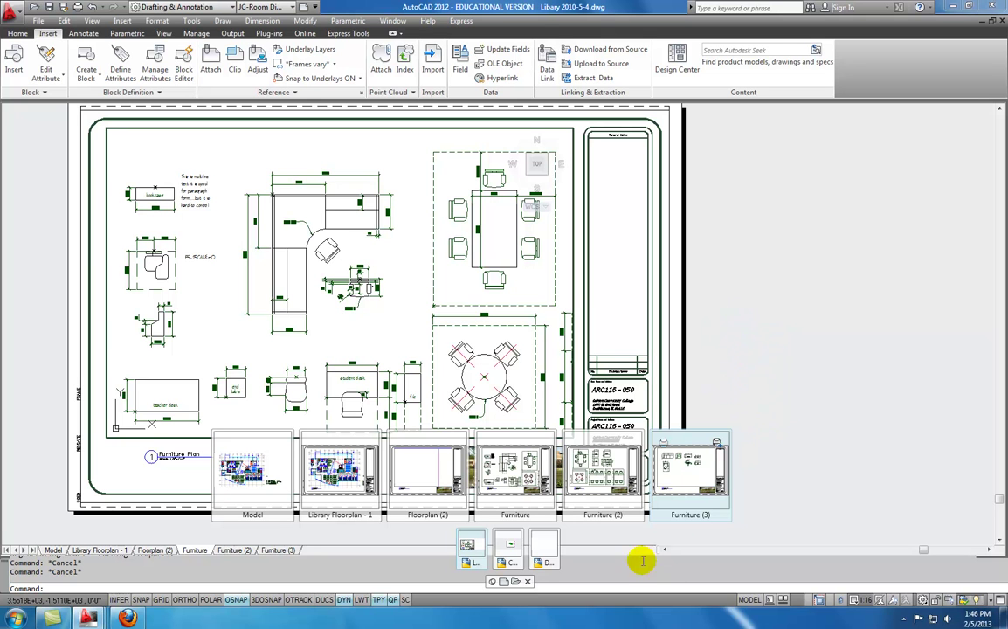
pyautogui.click(529, 583)
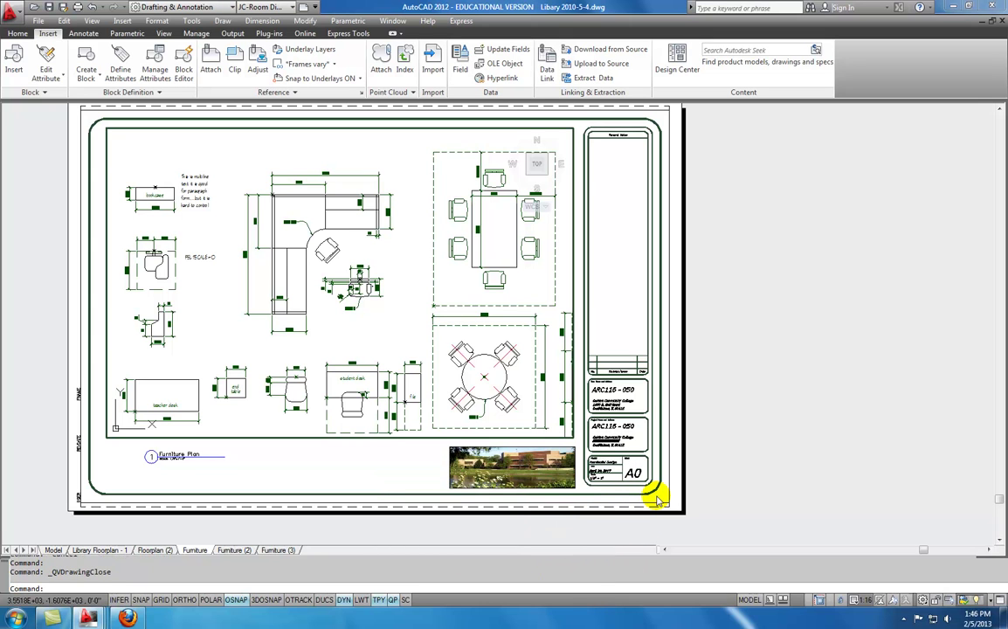
# Step: Review the context commands available on the Furniture layout and display the Home drawing and modify tools
pyautogui.rightClick(622, 292)
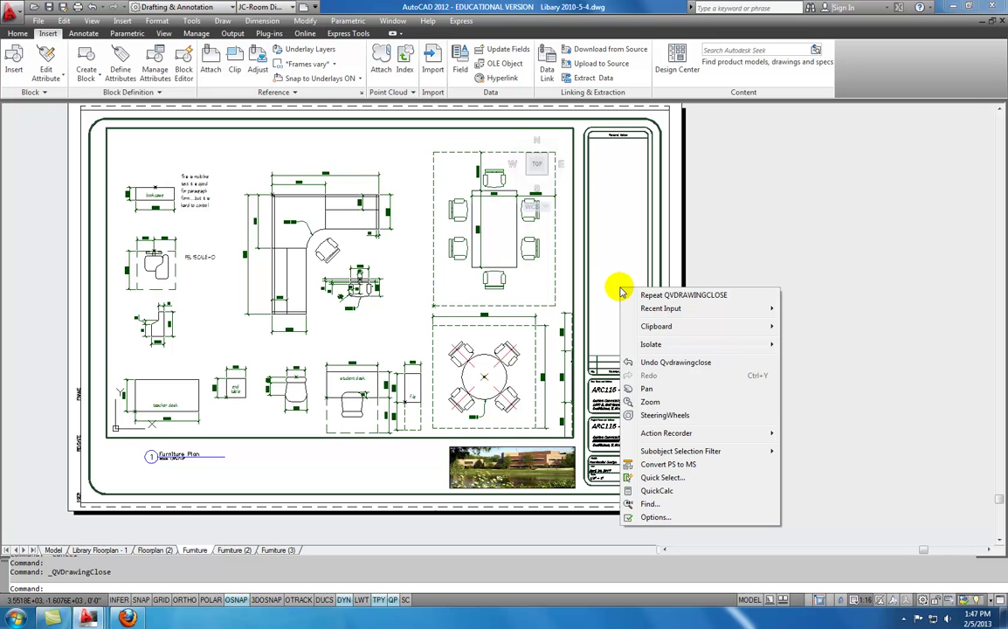
pyautogui.press('Escape')
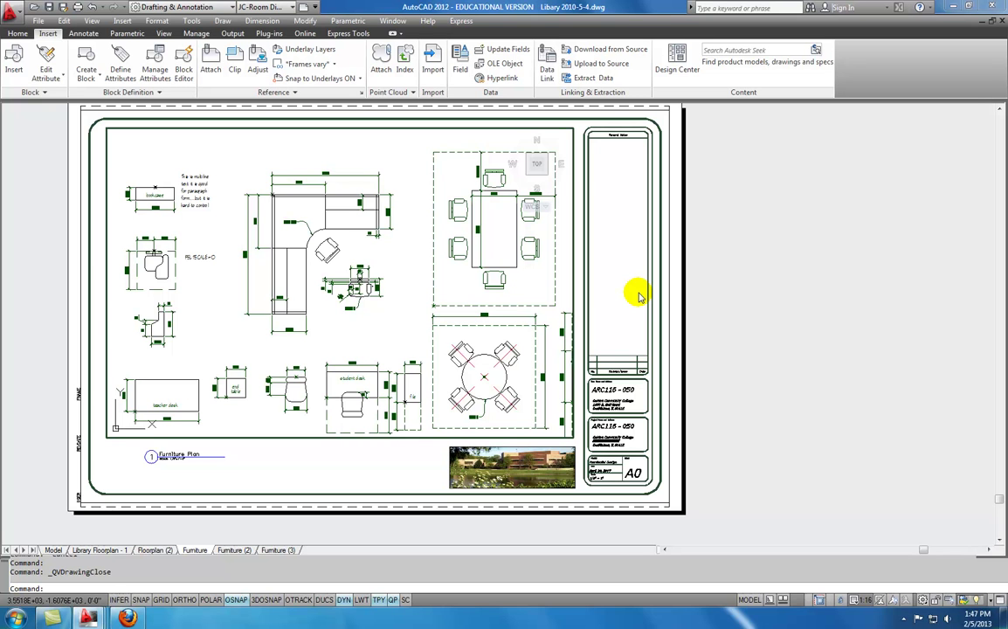
pyautogui.click(17, 33)
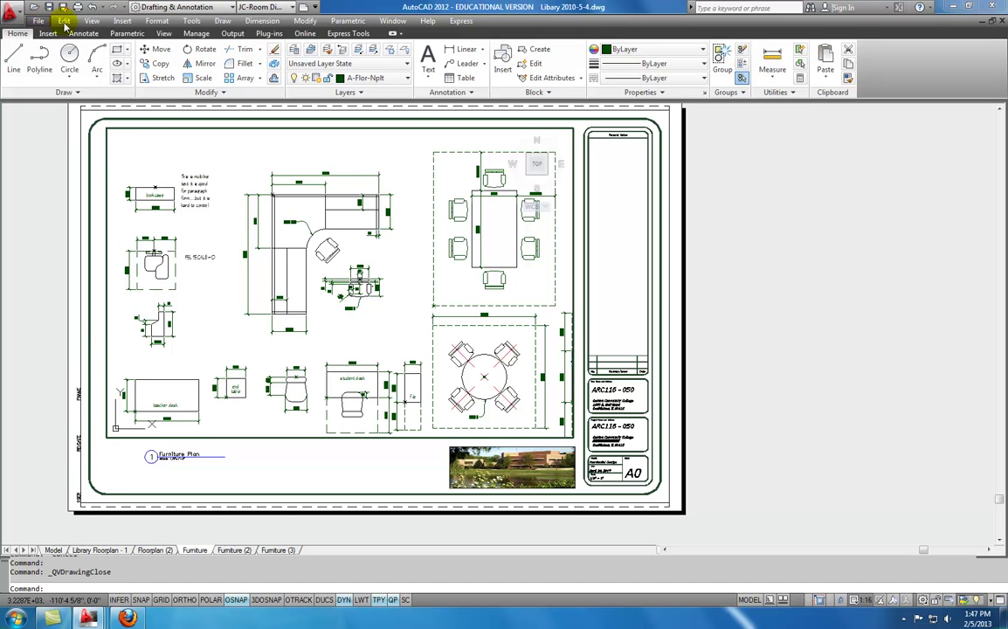
# Step: Review the Quick Access customization choices and the available object snap modes and display options
pyautogui.click(315, 8)
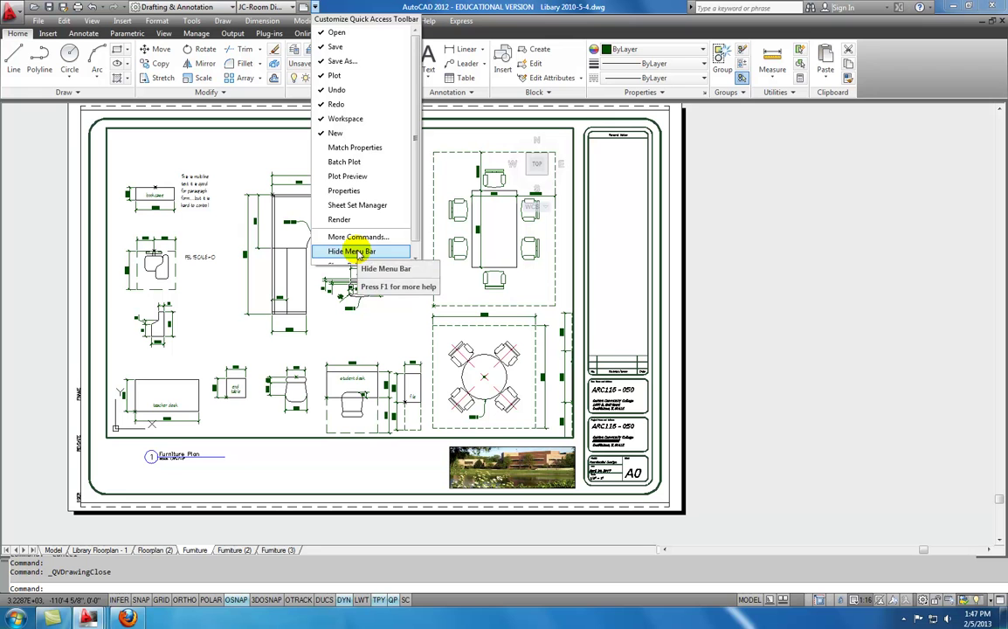
pyautogui.press('Escape')
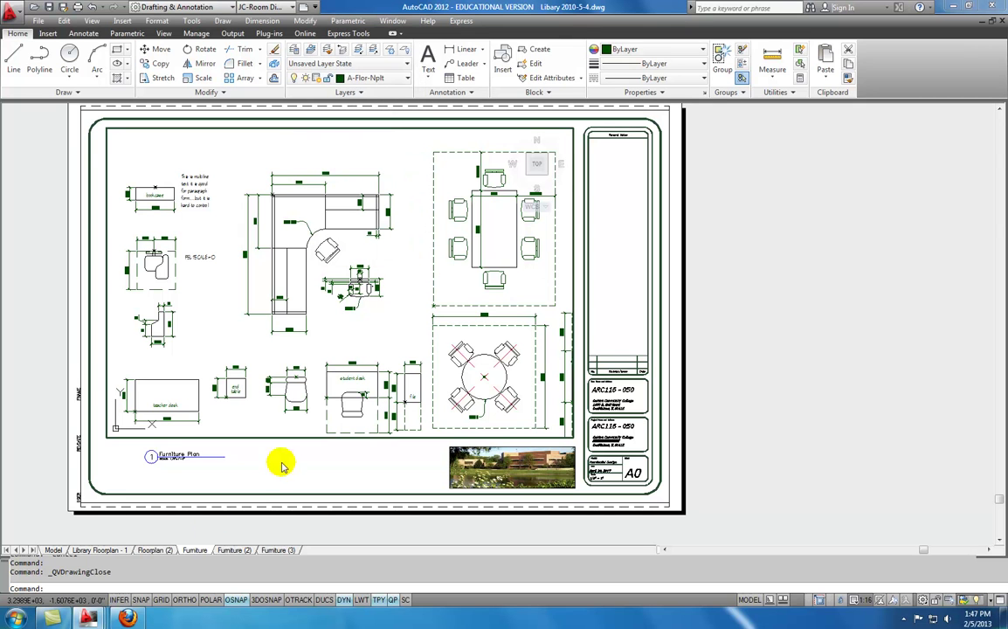
pyautogui.rightClick(236, 604)
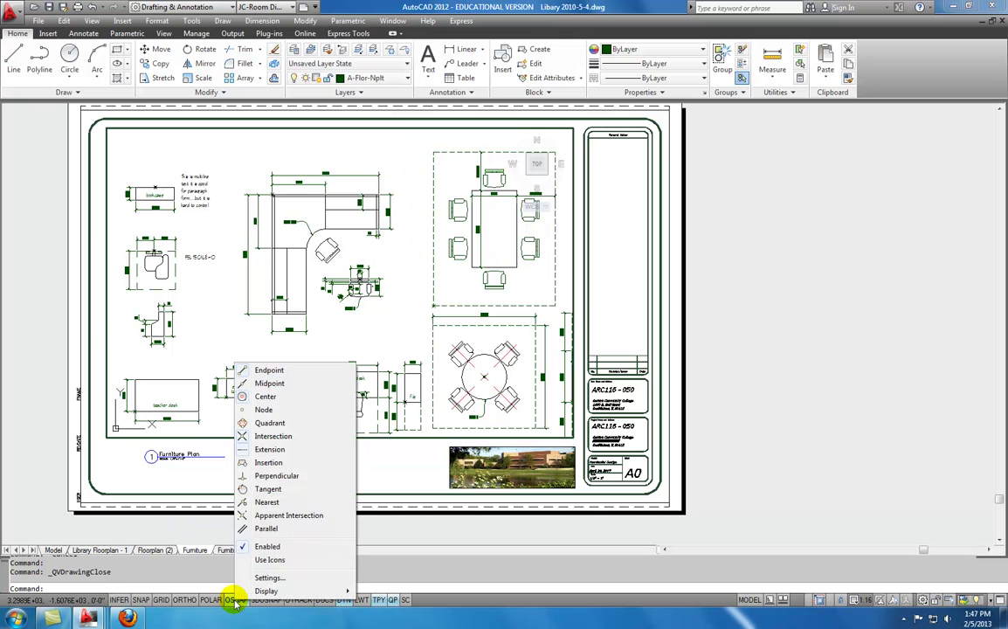
pyautogui.click(262, 560)
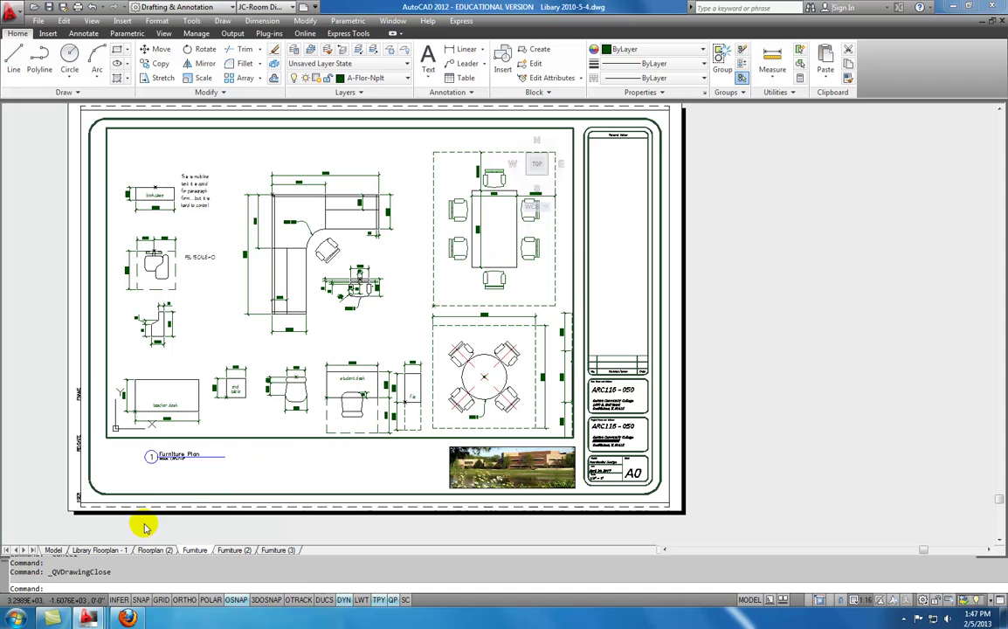
# Step: Switch to the CAD-116 course page in Firefox and open Module 1
pyautogui.click(129, 619)
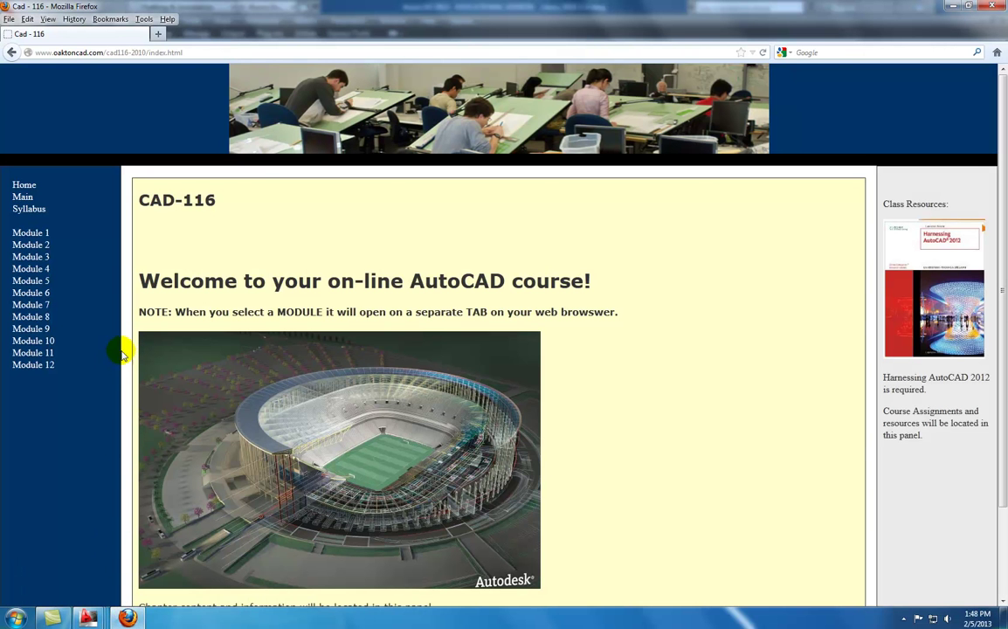
pyautogui.click(39, 234)
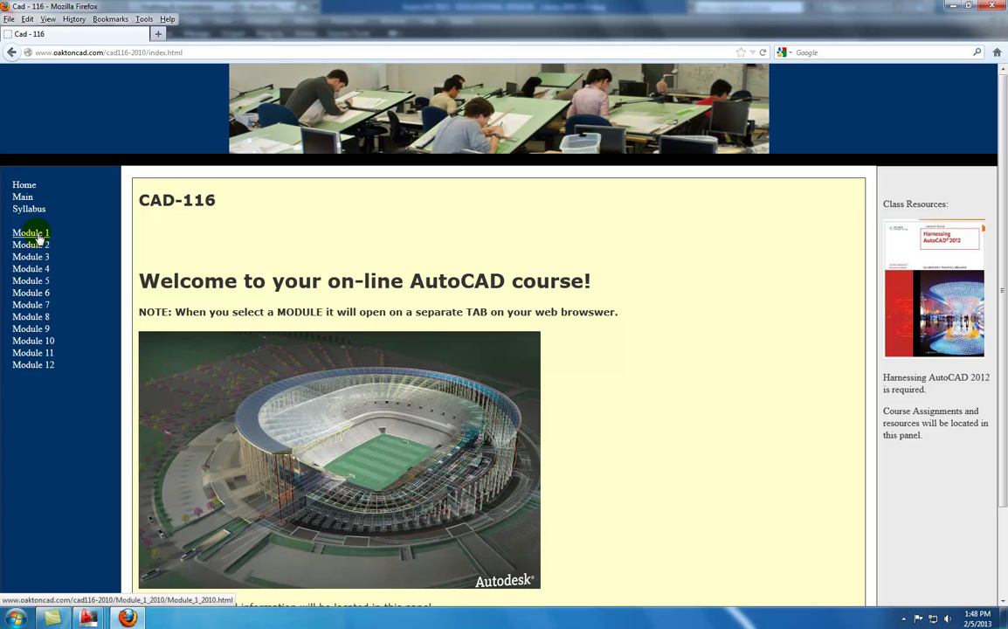